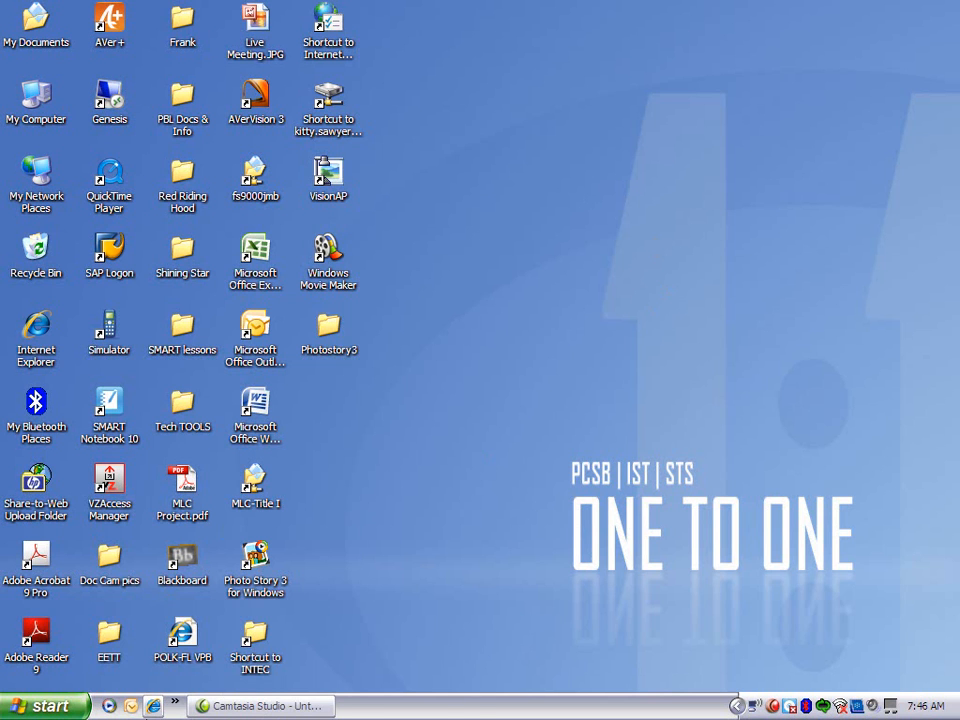
Find Microsoft's Photo Story 3 for Windows page by searching Google for "photo story", and close the browser after viewing it.
left_click(153, 706)
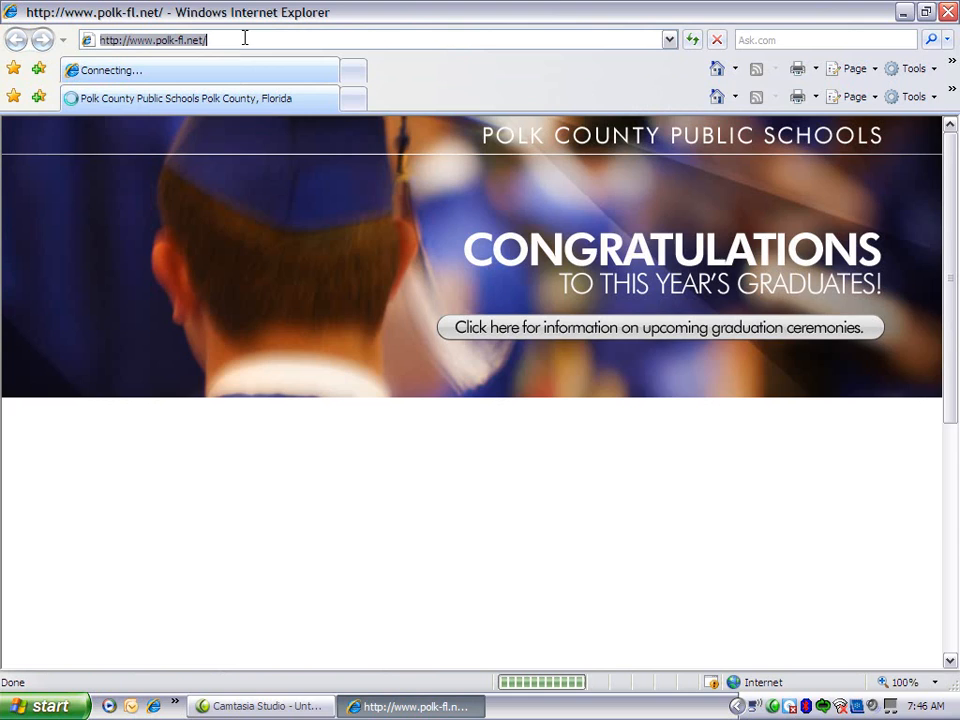
type("google")
key("ctrl+Return")
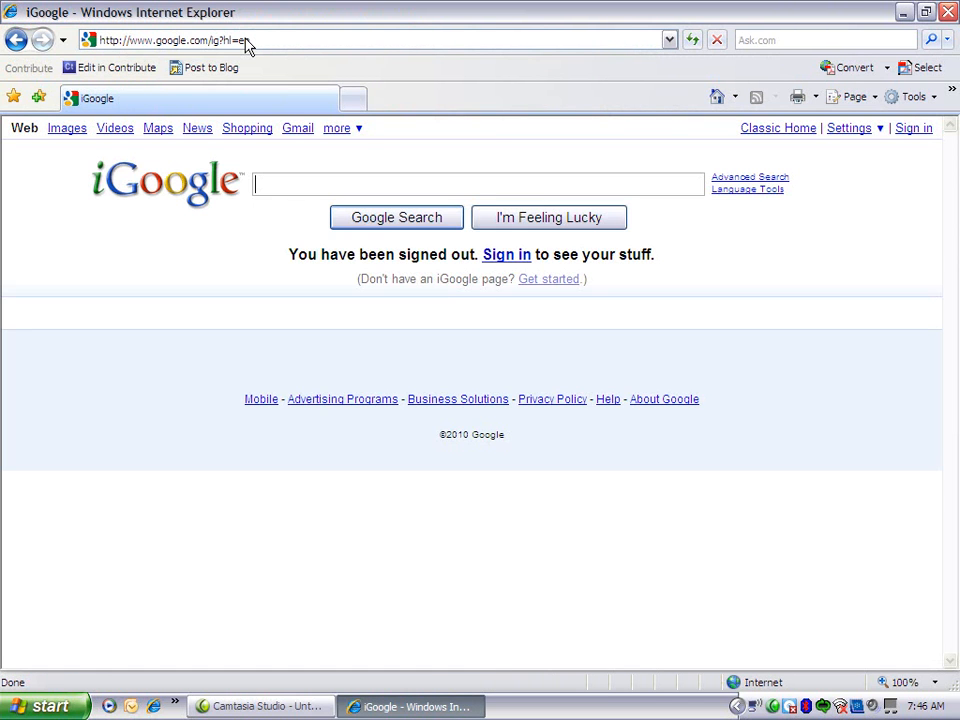
type("phot")
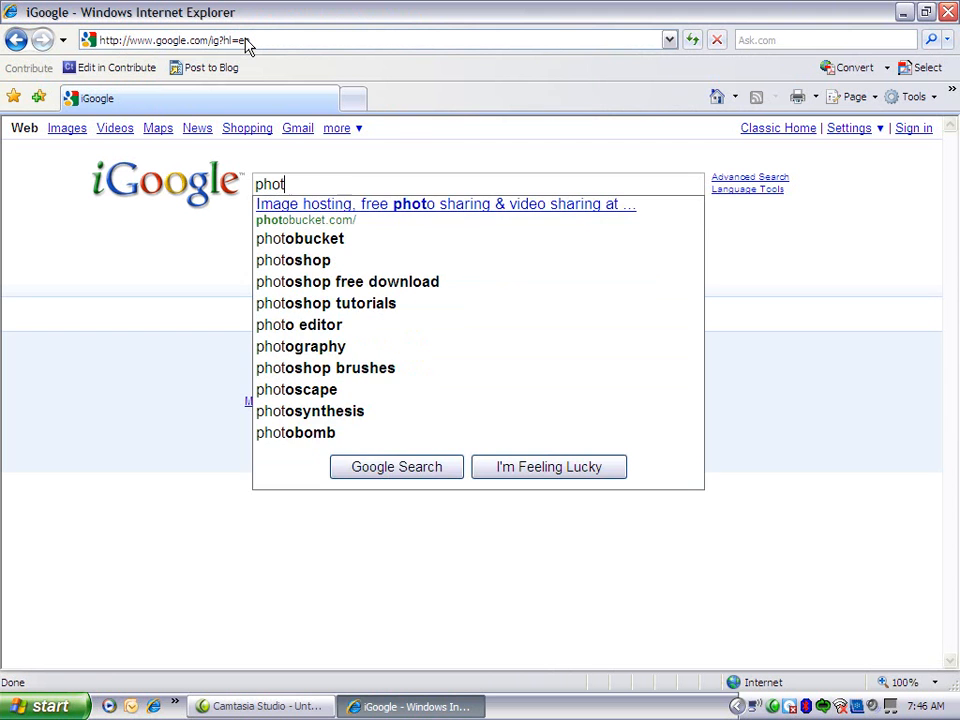
type("o story")
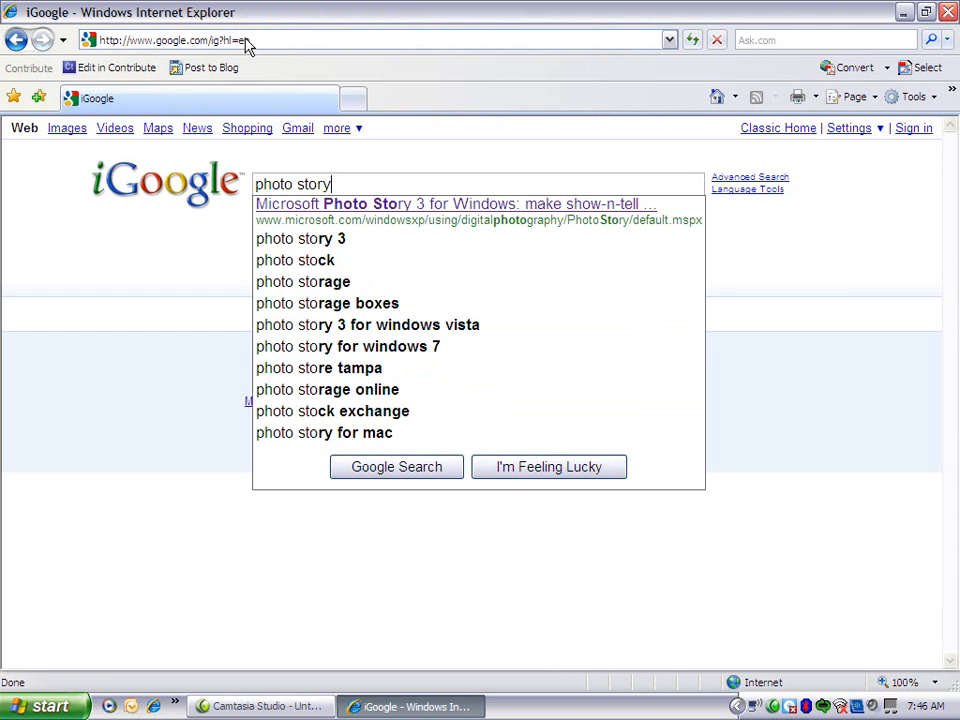
left_click(268, 205)
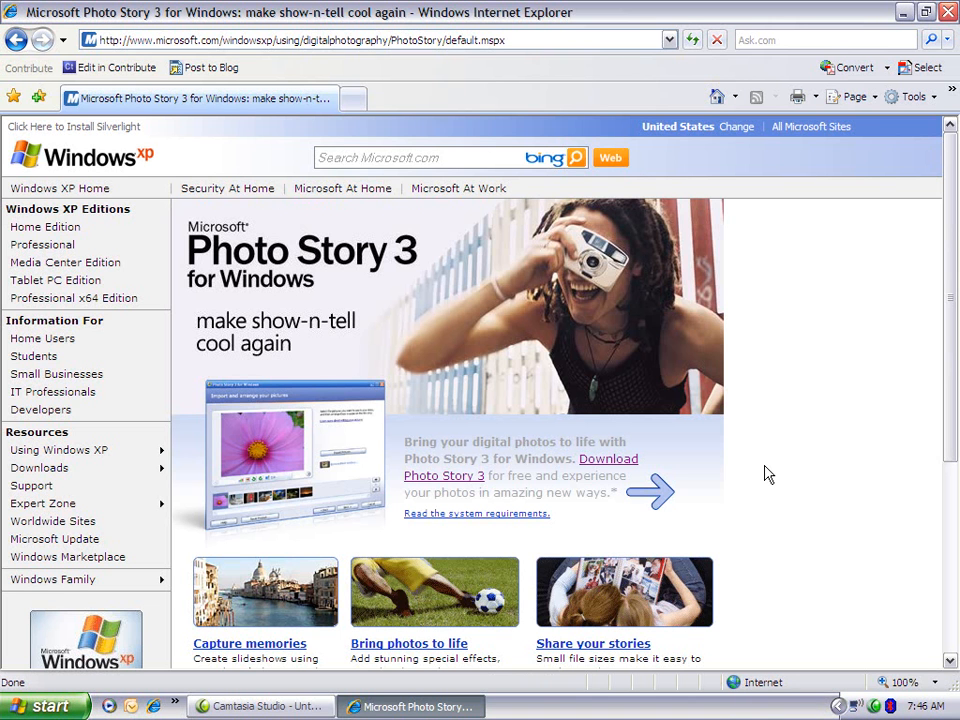
left_click(949, 12)
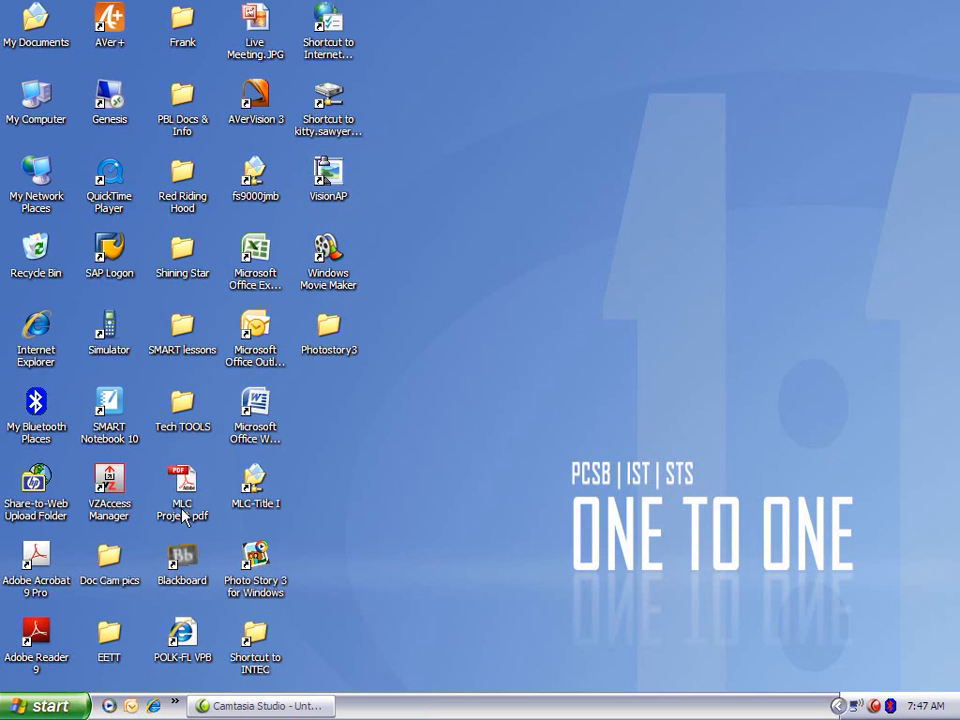
Begin a new story in Photo Story 3 for Windows and import pictures 1.JPG to 5.JPG from New Folder.
double_click(247, 552)
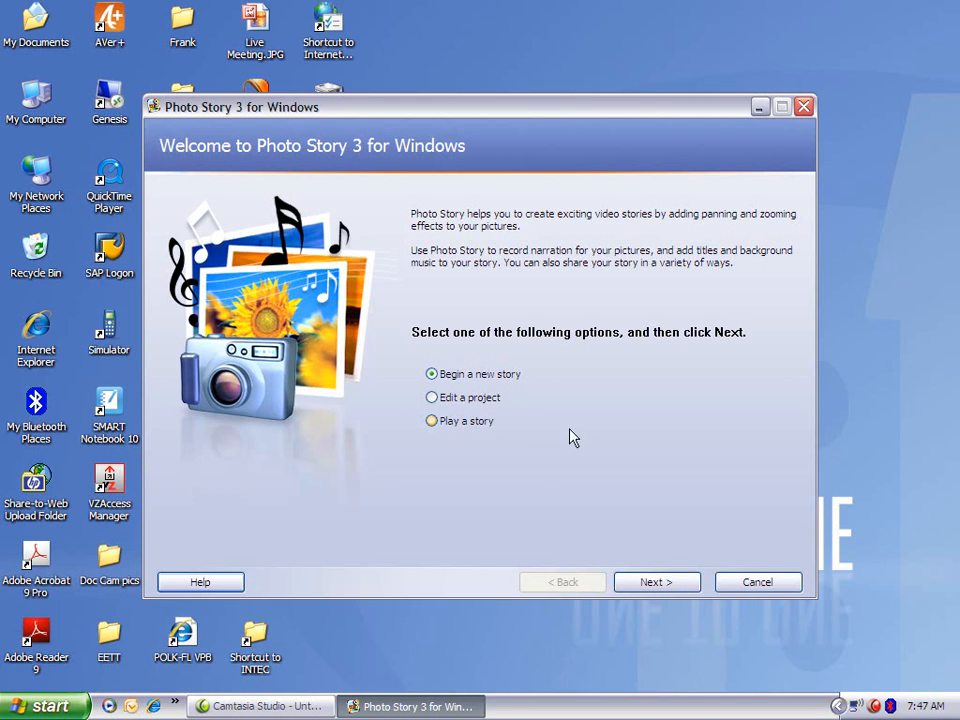
left_click(658, 580)
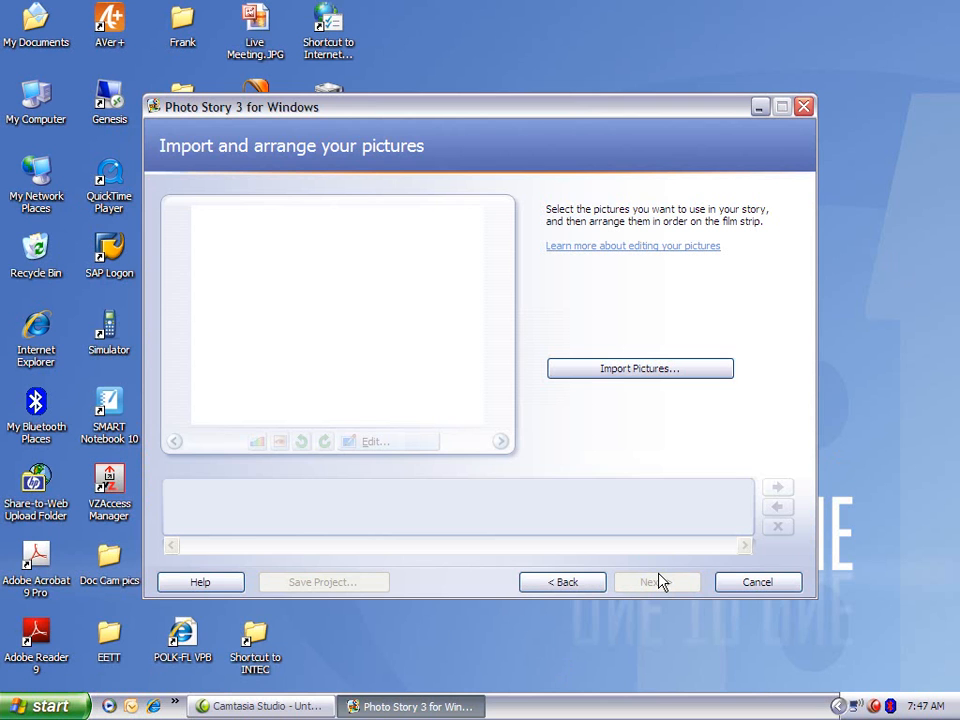
left_click(653, 373)
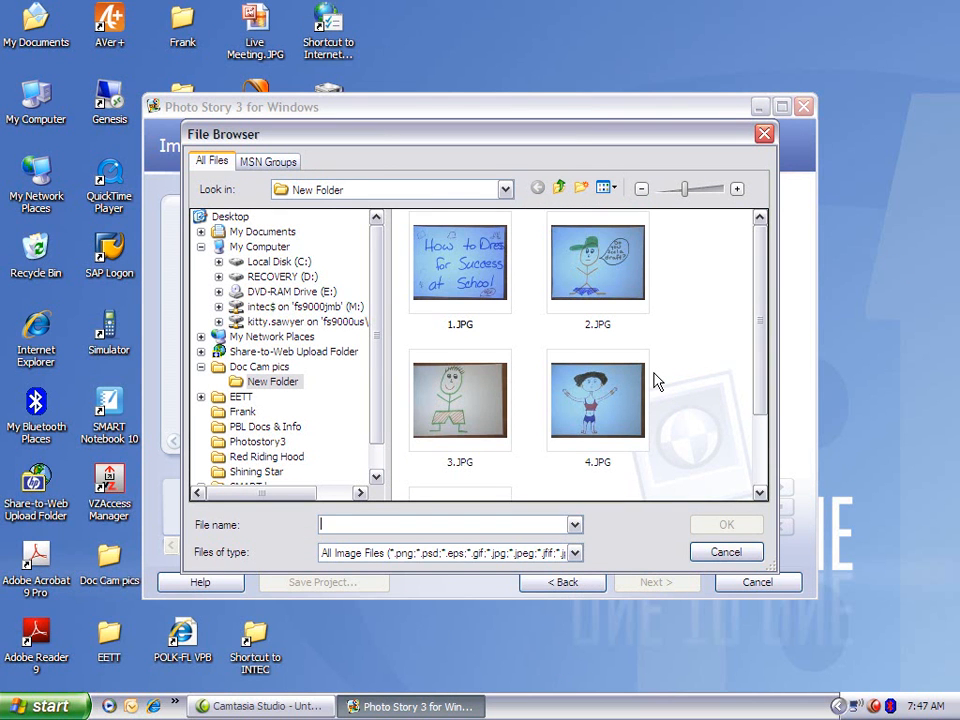
left_click(412, 238)
scroll(707, 429, "down", 3)
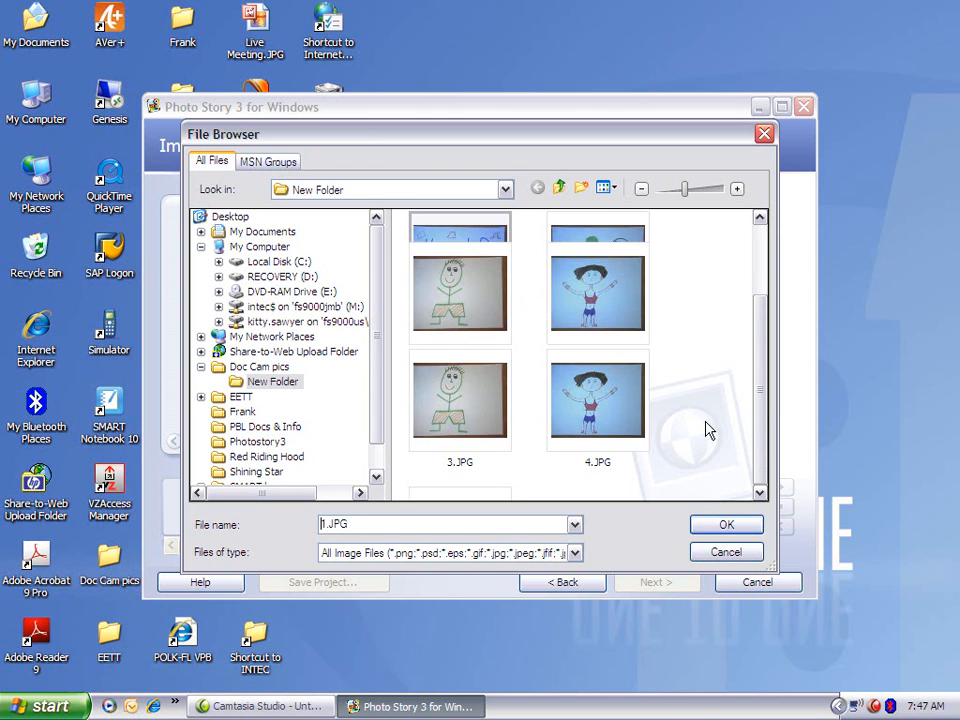
scroll(696, 279, "up", 3)
key("ctrl+a")
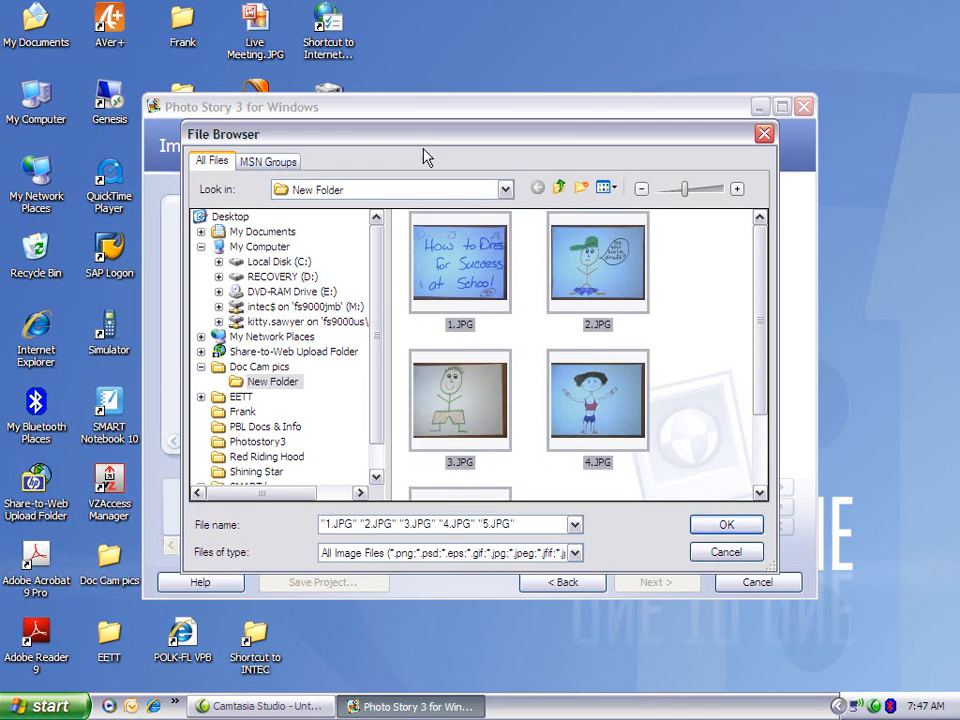
left_click(726, 525)
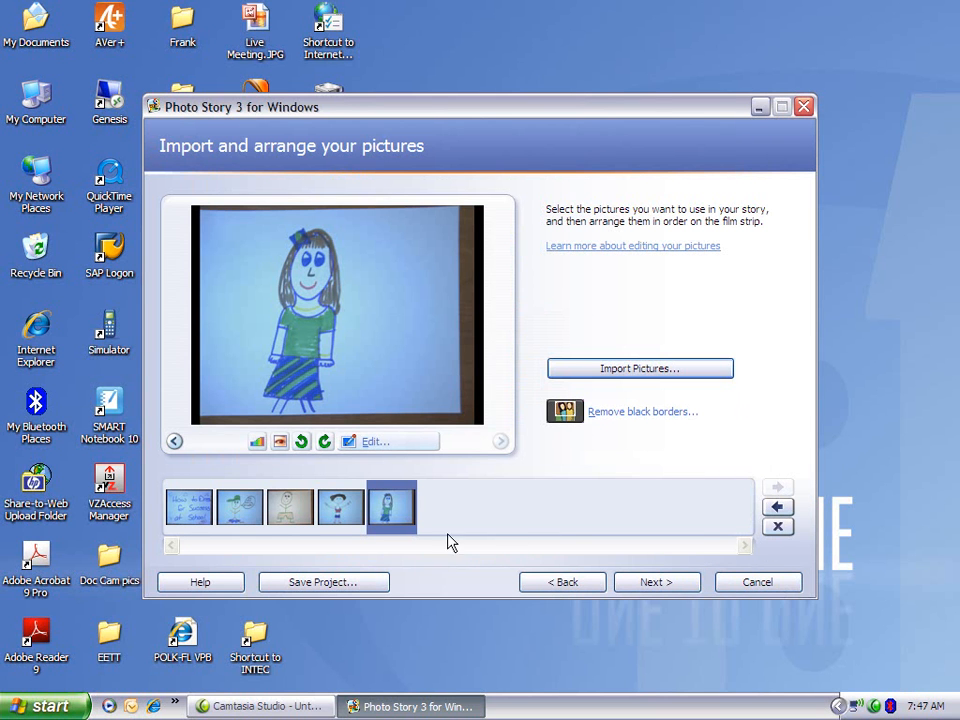
Preview each of the five imported pictures in the film strip, ending on the title picture.
left_click(172, 513)
left_click(250, 515)
left_click(300, 515)
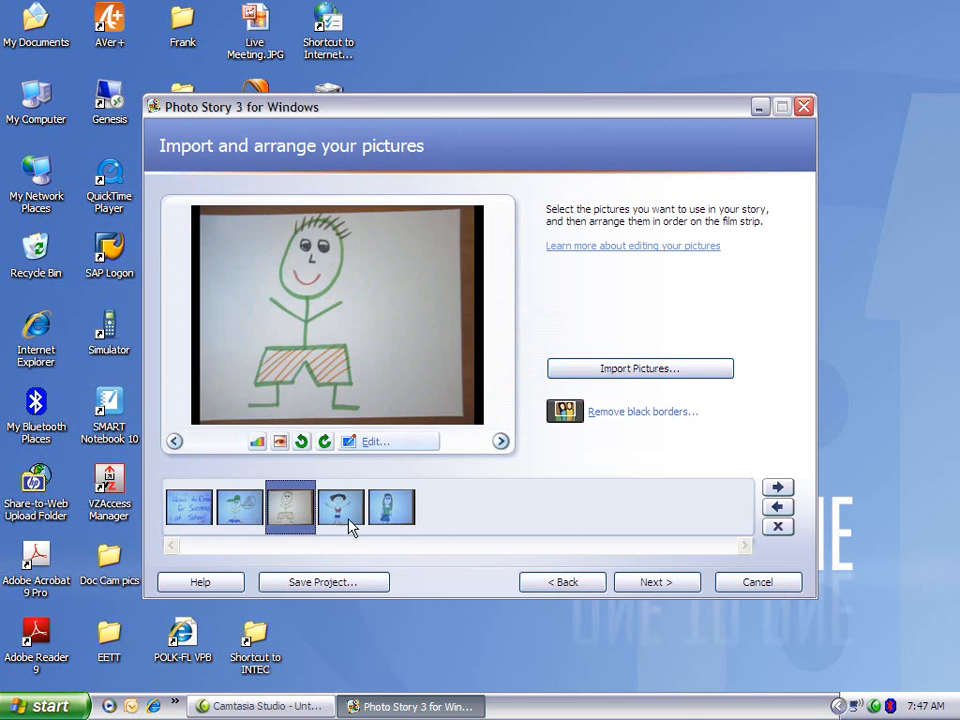
left_click(355, 515)
left_click(399, 515)
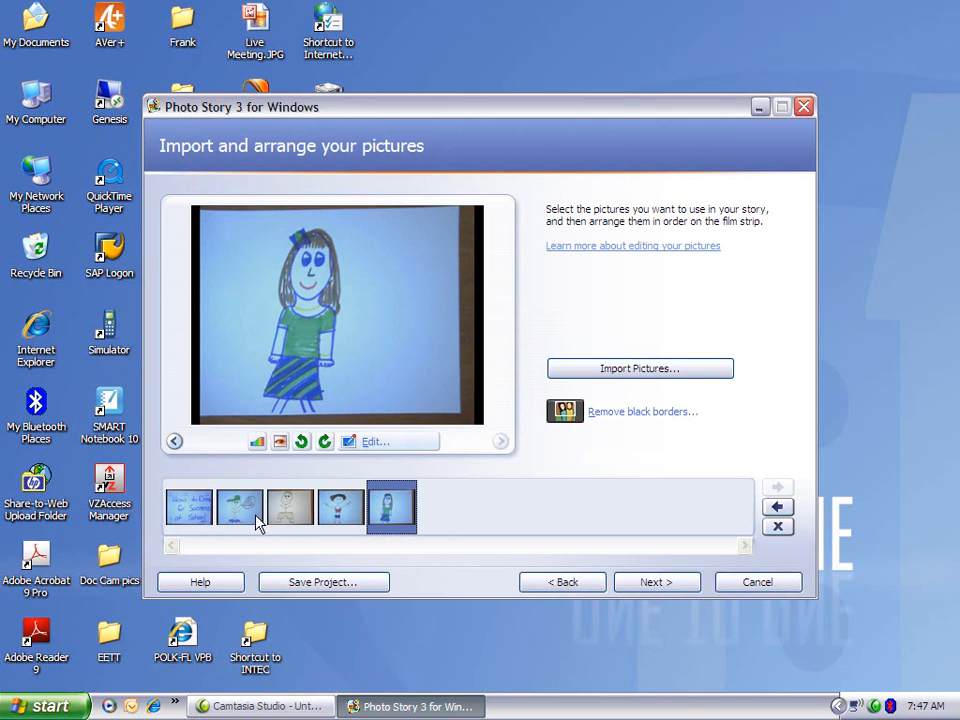
left_click(196, 515)
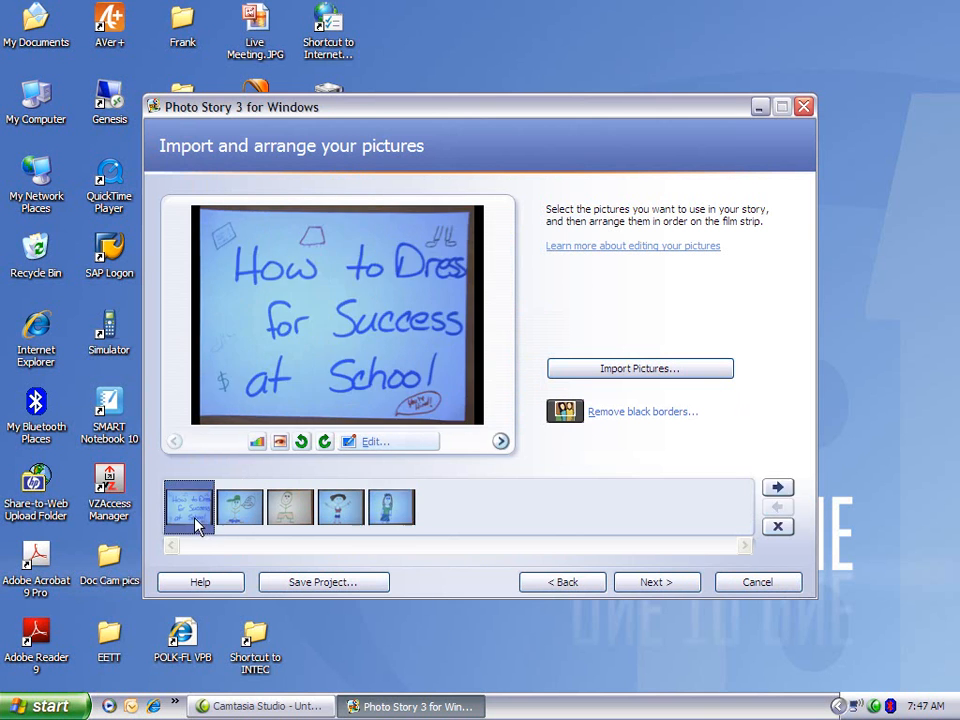
Move the fourth picture to second place in the film strip and return it to fourth place.
left_click(355, 519)
left_click_drag(352, 520, 238, 520)
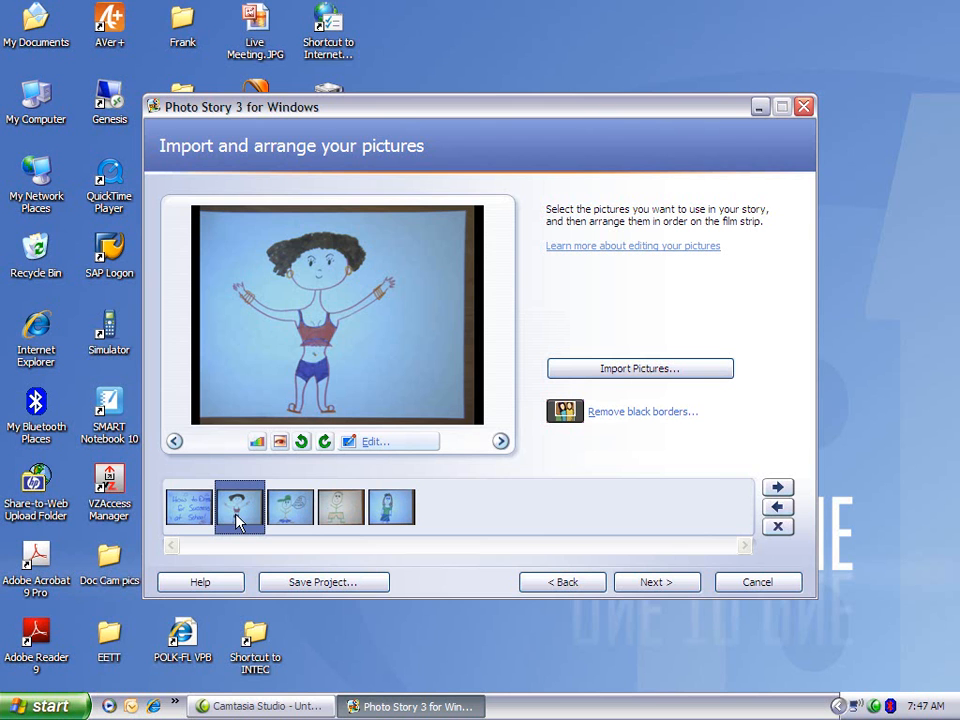
left_click(188, 514)
left_click(238, 519)
left_click(777, 490)
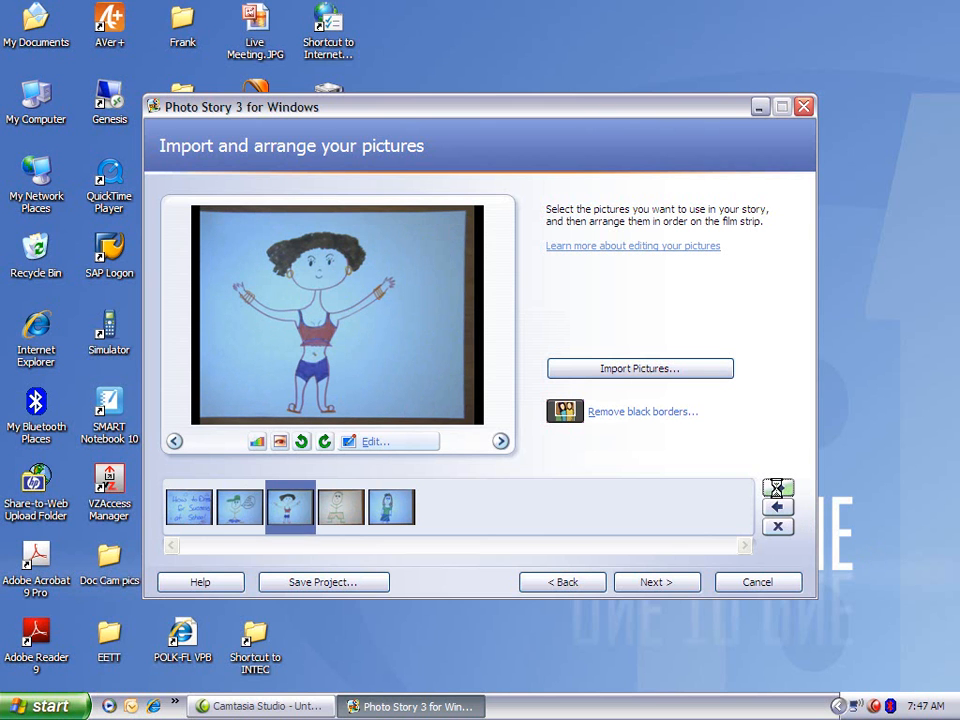
left_click(777, 490)
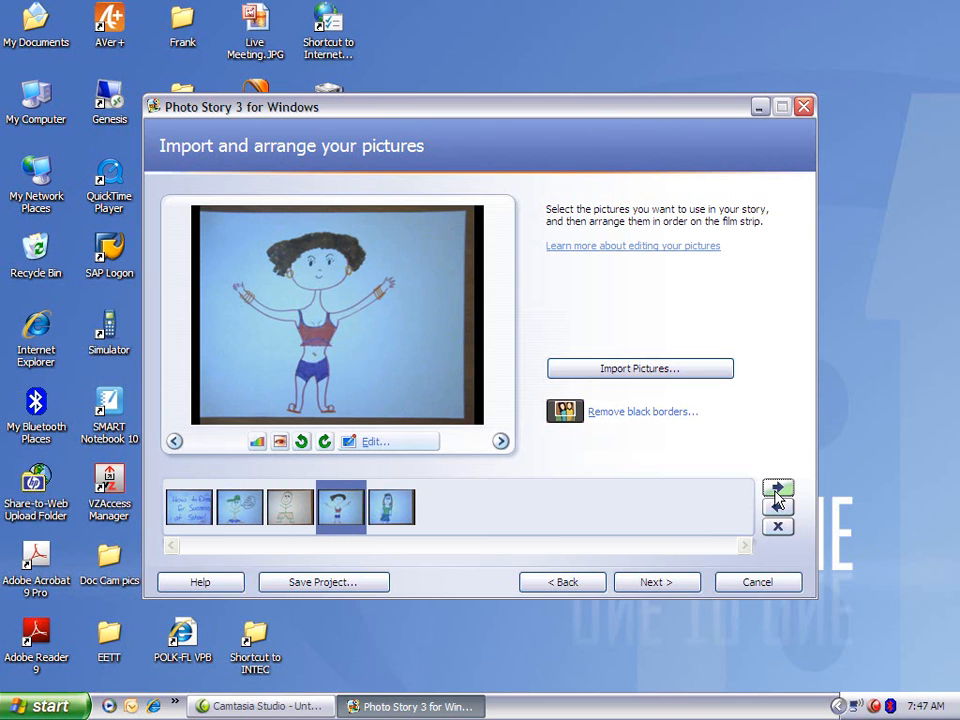
Correct the color levels of all five pictures in the film strip, one after another.
left_click(187, 507)
left_click(258, 442)
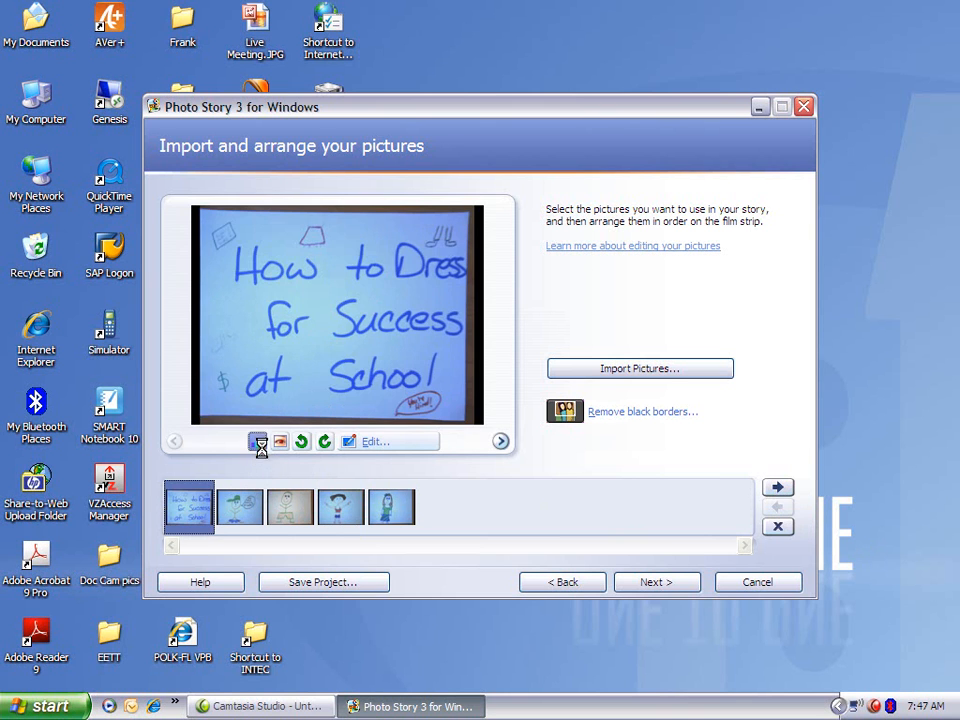
left_click(235, 518)
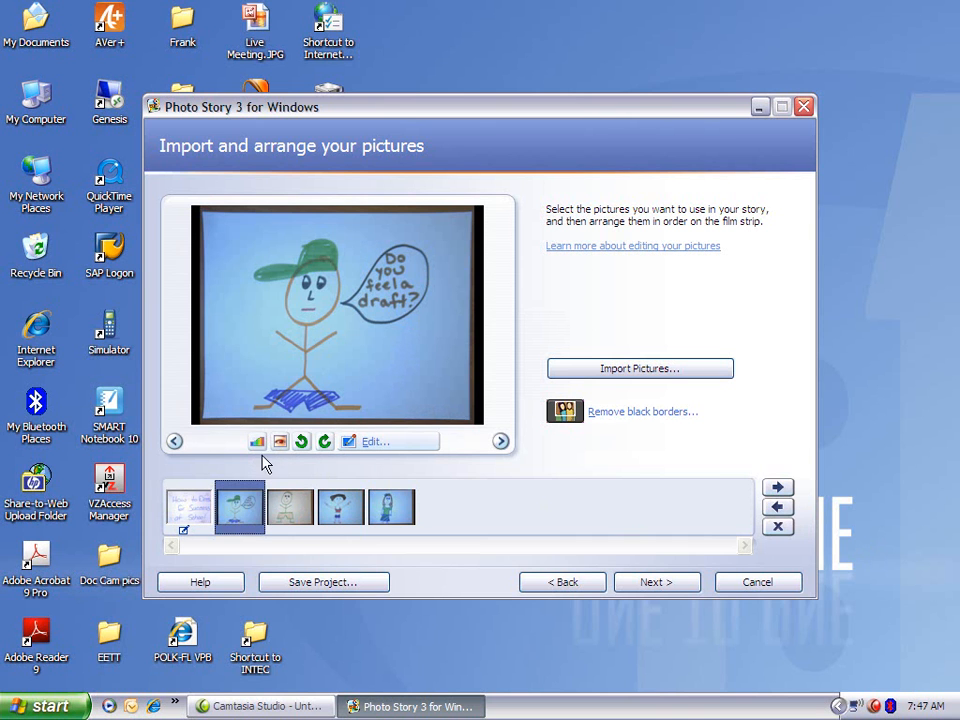
left_click(258, 442)
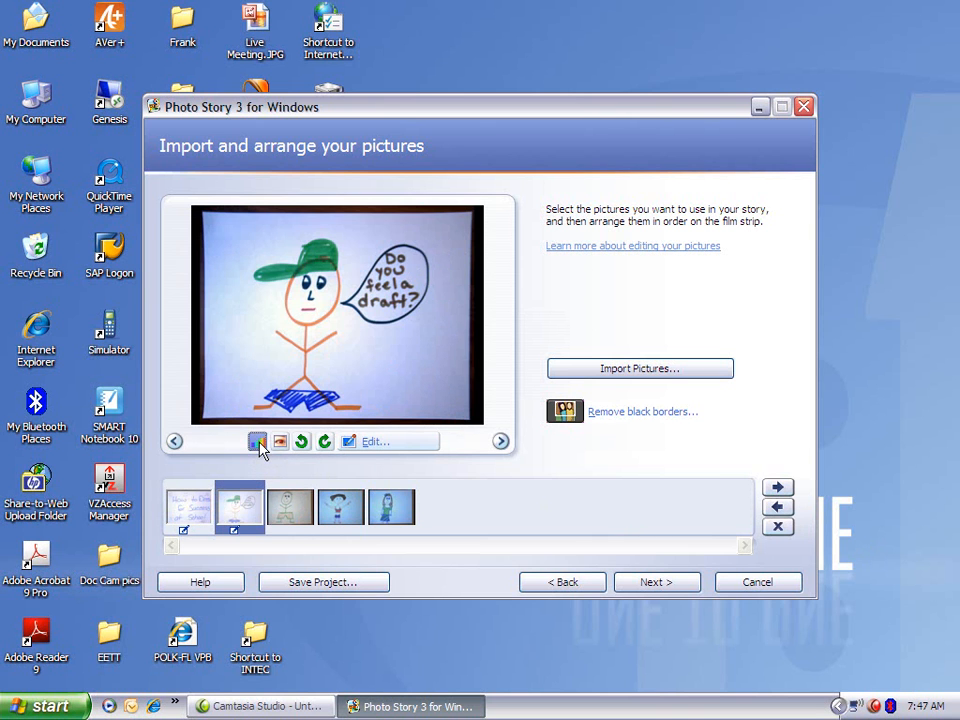
left_click(294, 515)
left_click(256, 442)
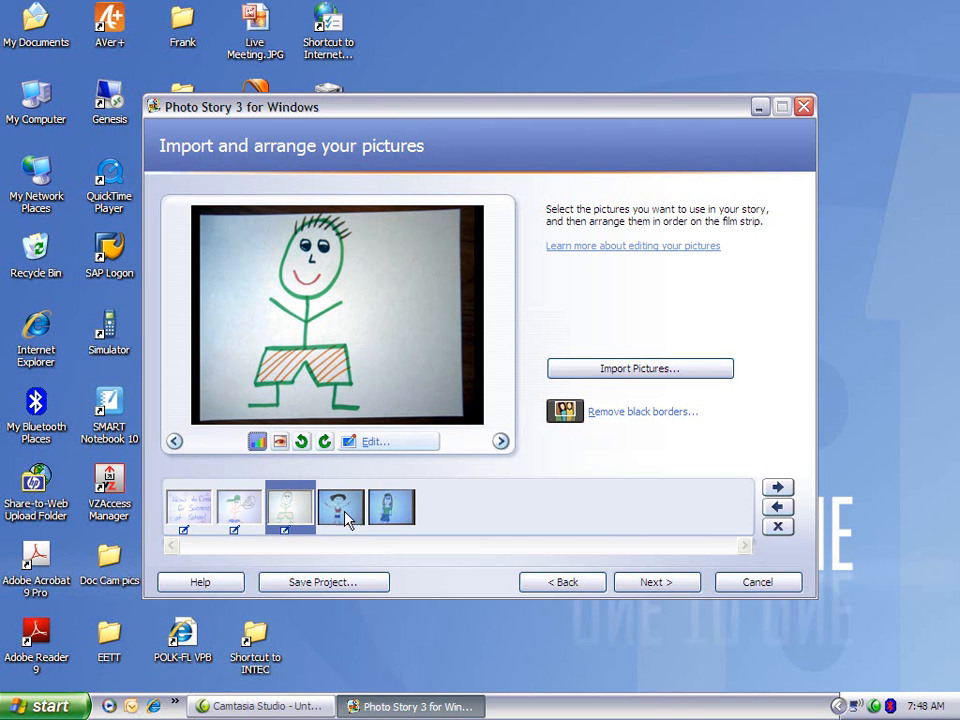
left_click(343, 514)
left_click(256, 442)
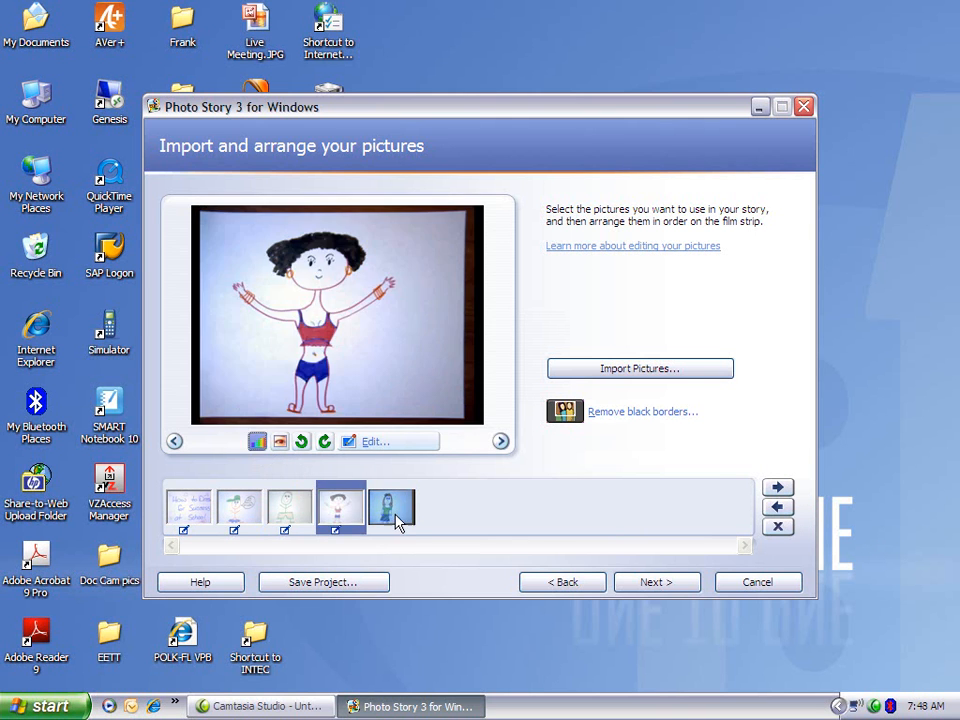
left_click(395, 515)
left_click(256, 442)
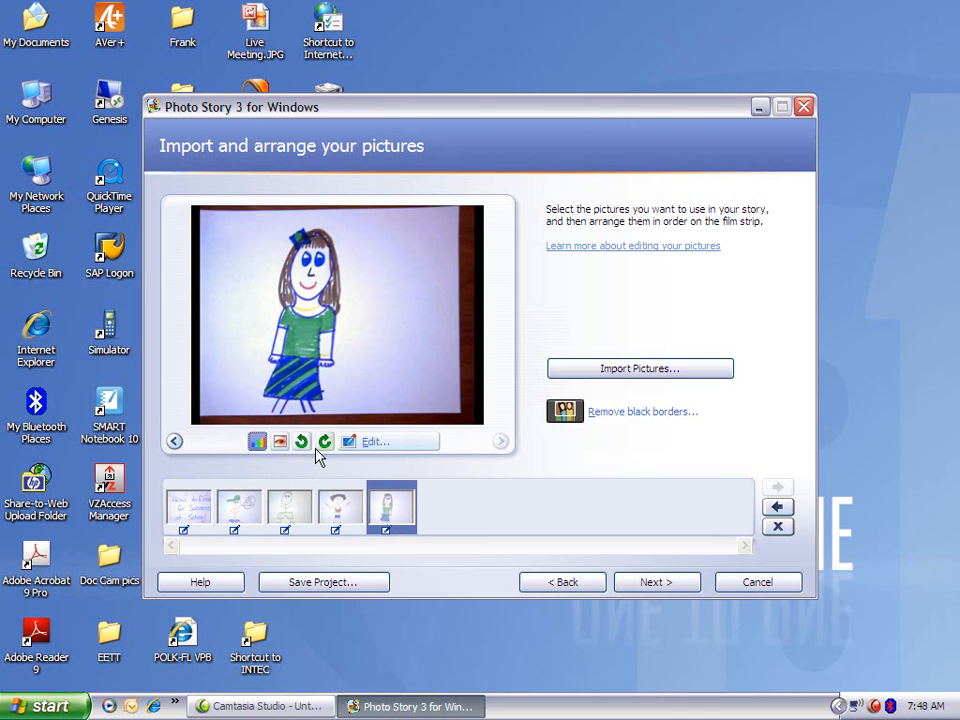
Rotate the last picture counter-clockwise and back clockwise to its original orientation.
left_click(303, 442)
left_click(325, 442)
Crop the "How to Dress for Success at School" title picture to about 1256 x 942 pixels, excluding the dark borders, and save the edit.
left_click(190, 507)
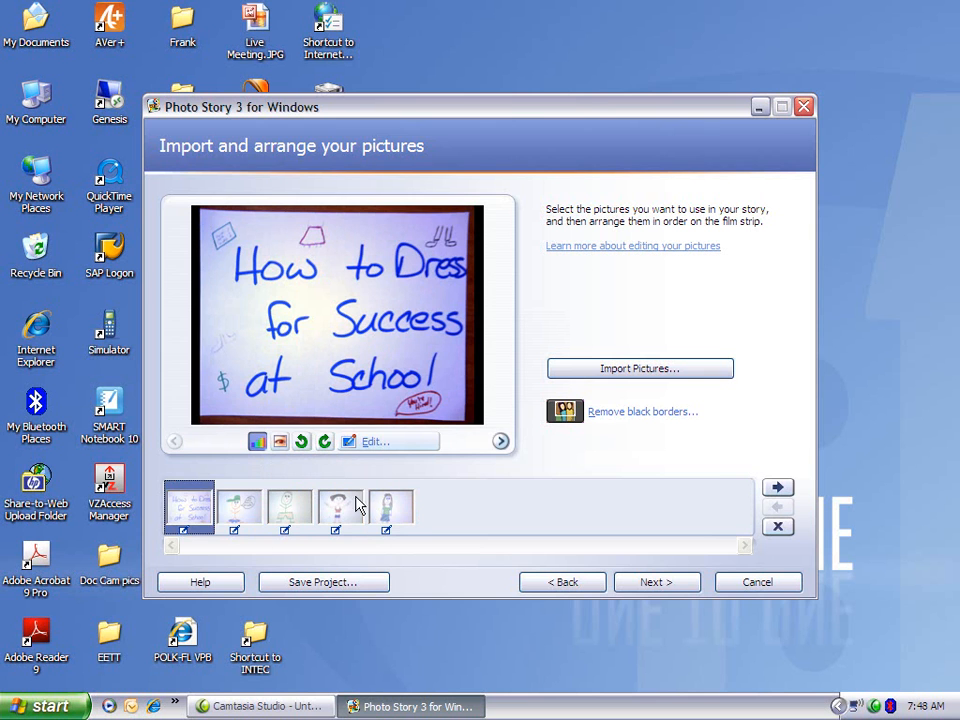
left_click(372, 442)
left_click(532, 411)
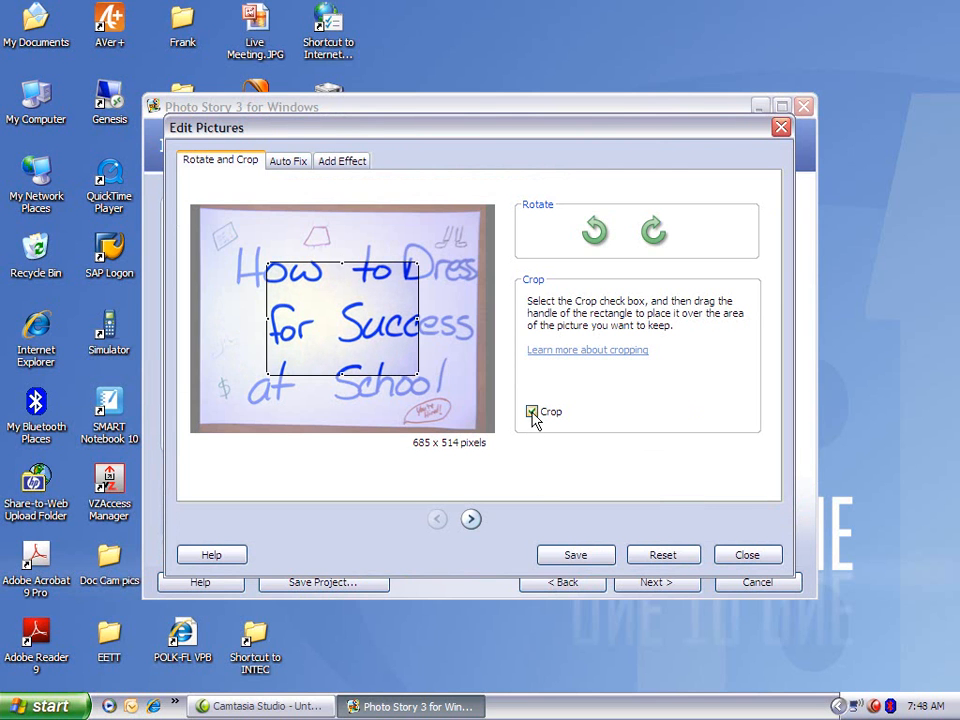
left_click_drag(461, 388, 473, 416)
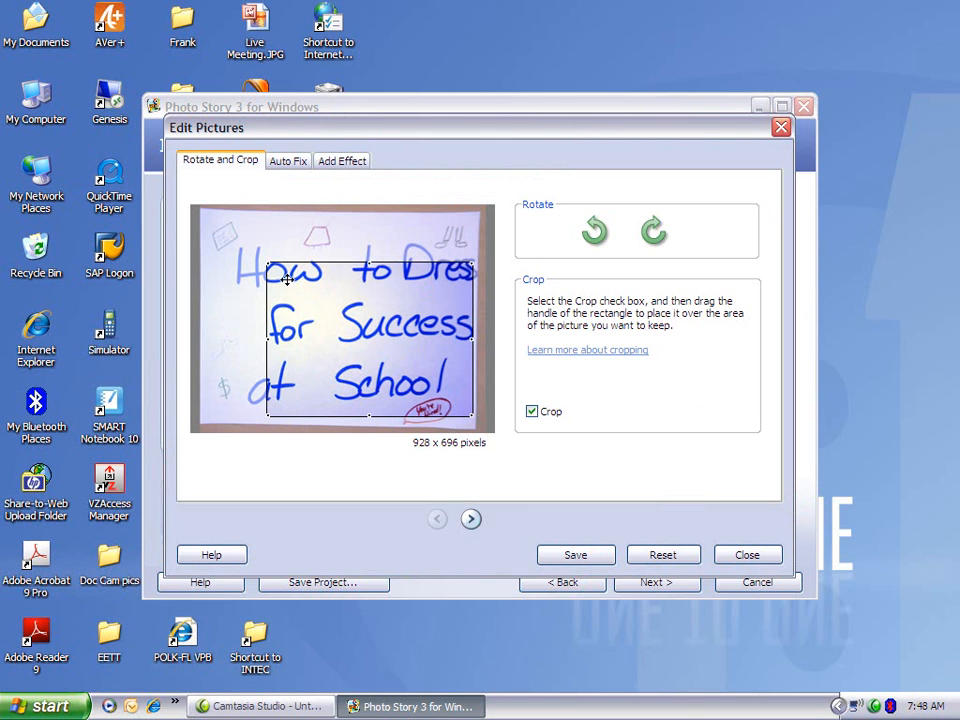
left_click_drag(266, 263, 199, 216)
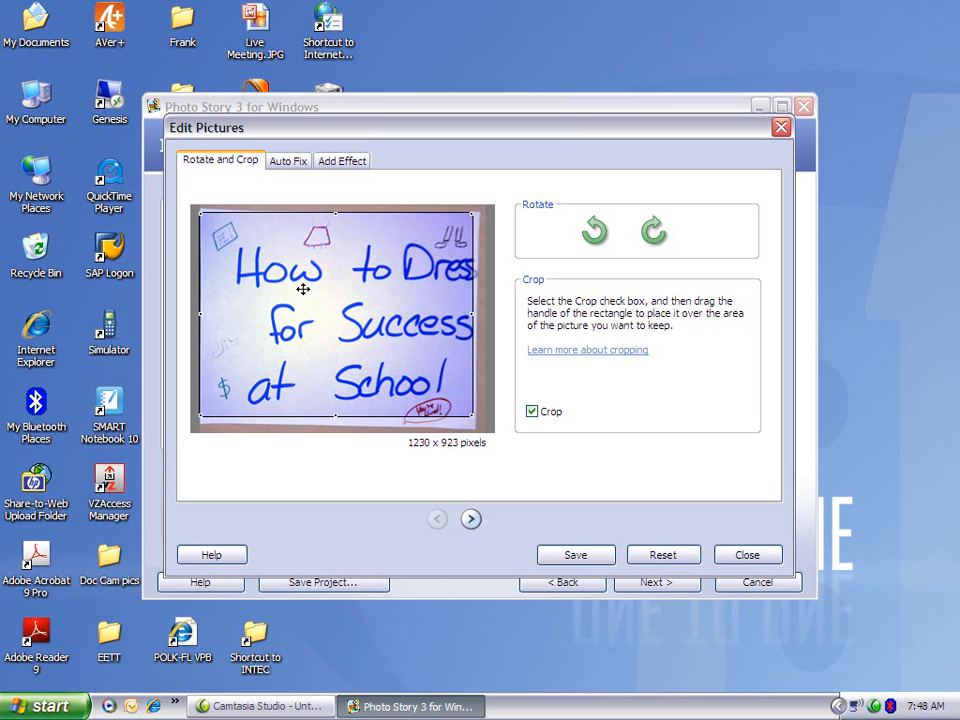
left_click_drag(302, 289, 303, 295)
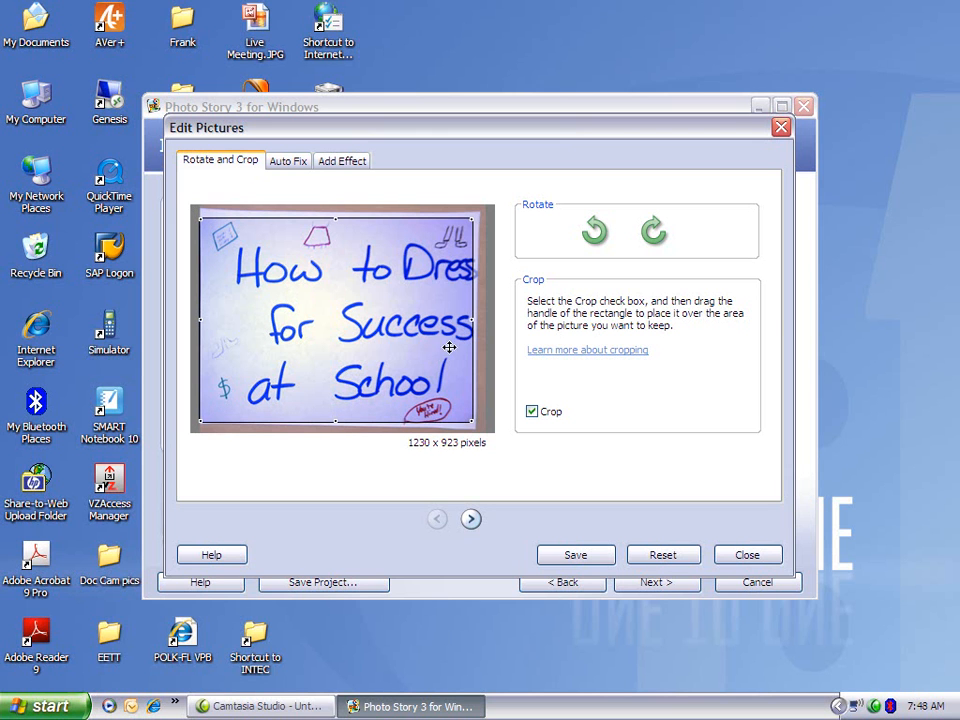
left_click_drag(471, 320, 478, 320)
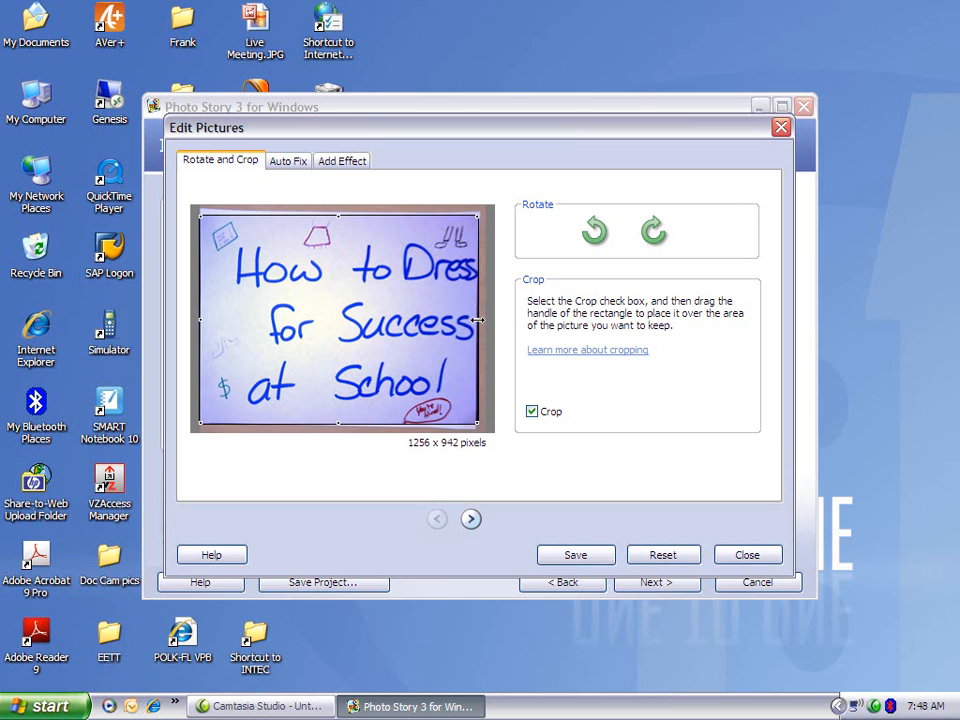
left_click(572, 555)
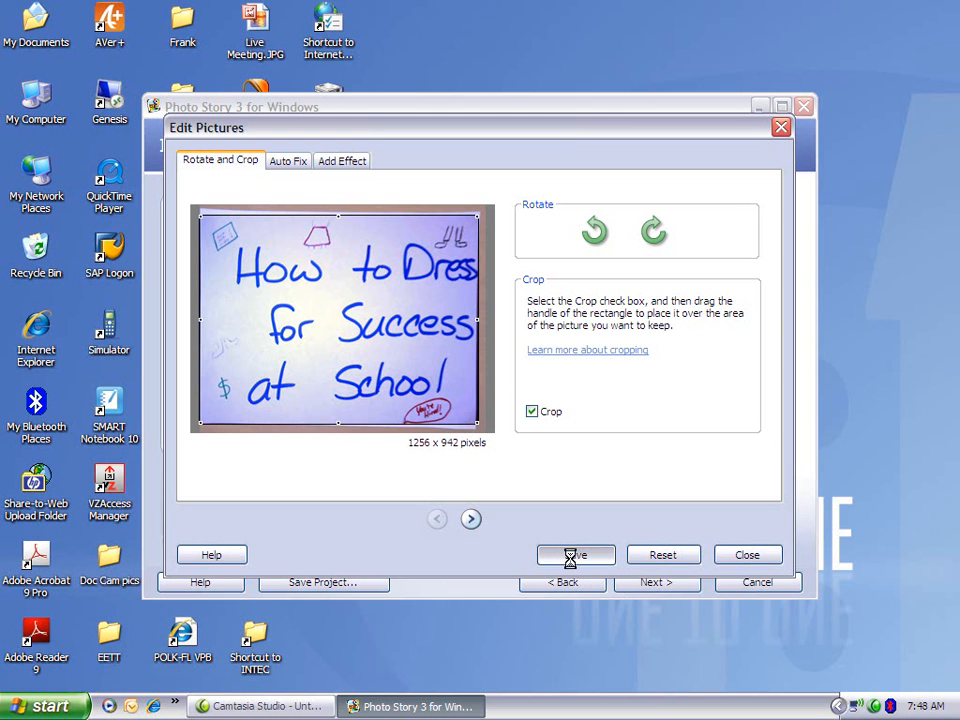
Crop the "Do you feel a draft?" picture to about 1192 x 894 pixels, save the edit and close the picture editor.
left_click(471, 519)
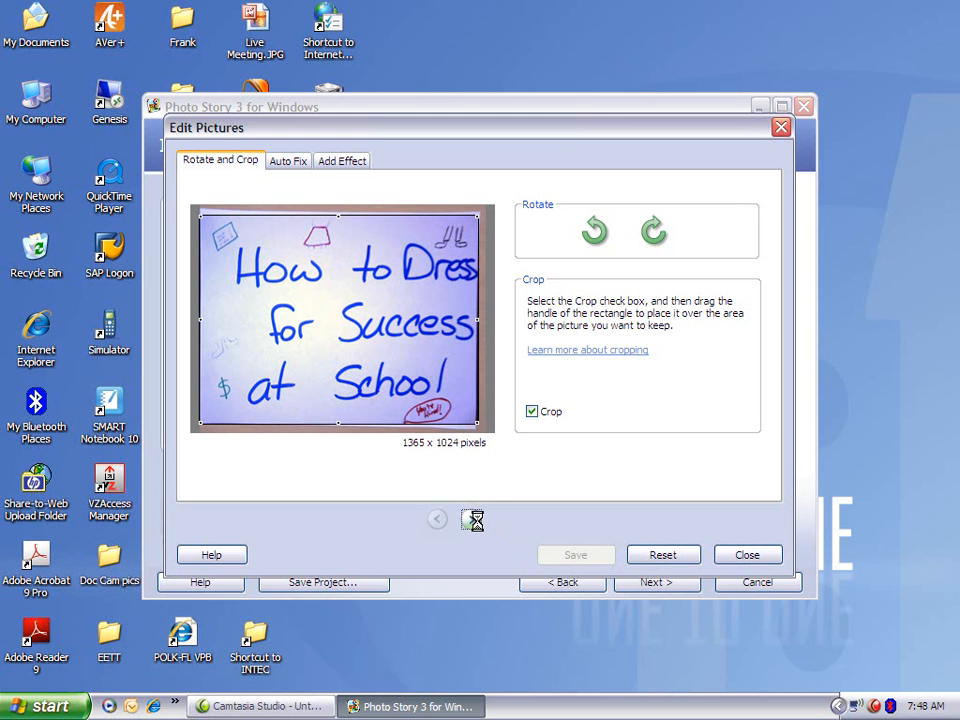
left_click(531, 411)
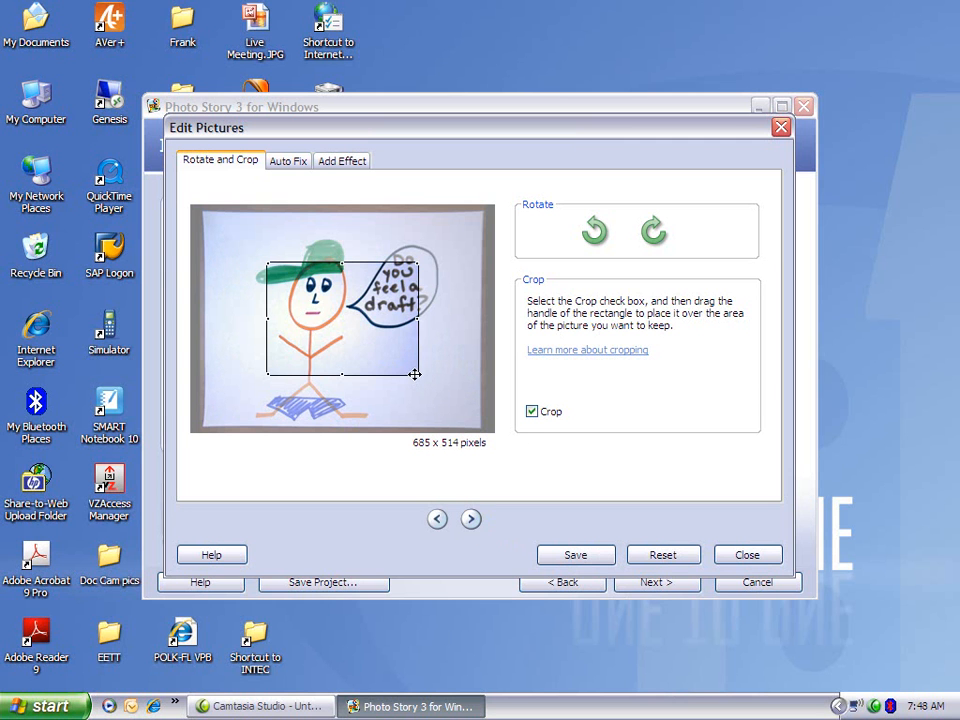
left_click_drag(418, 375, 466, 415)
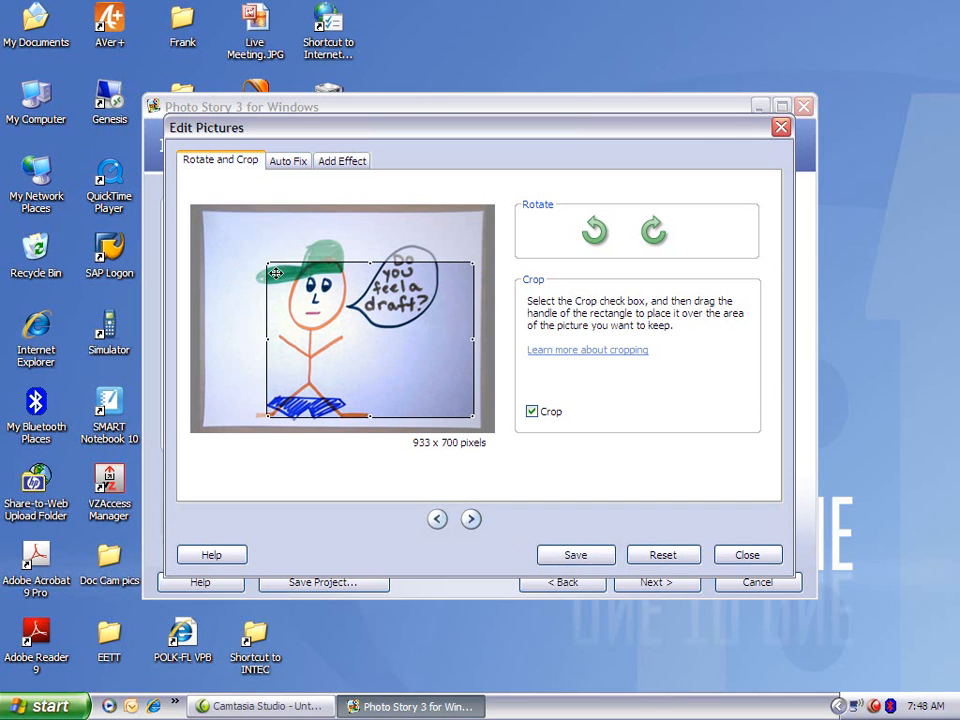
mouse_move(267, 263)
left_mouse_down()
mouse_move(206, 222)
mouse_move(257, 266)
left_mouse_up()
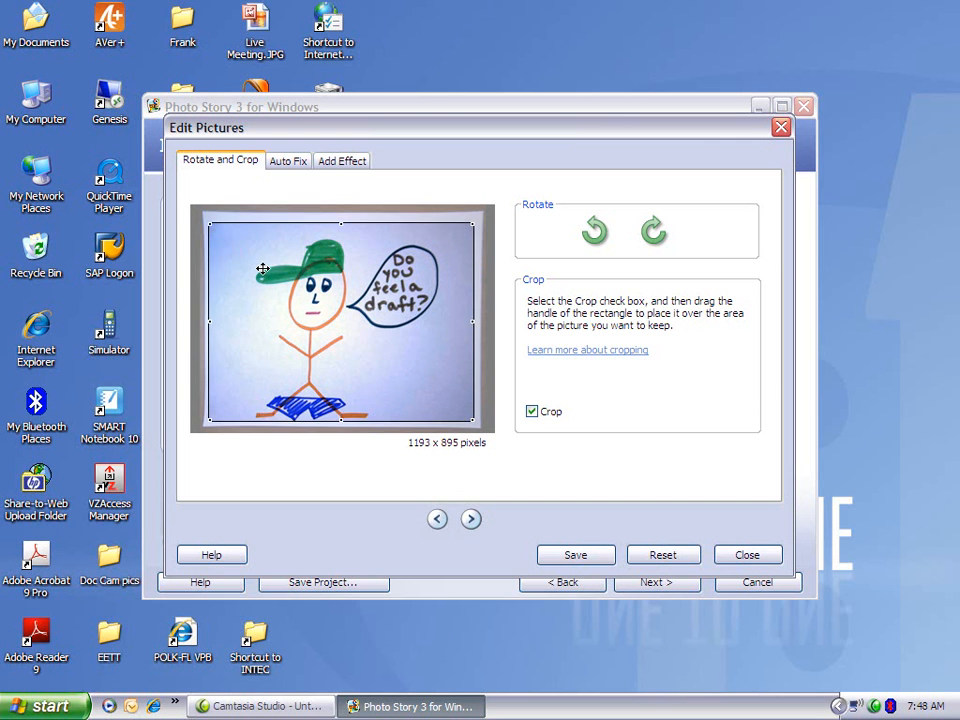
left_click(577, 558)
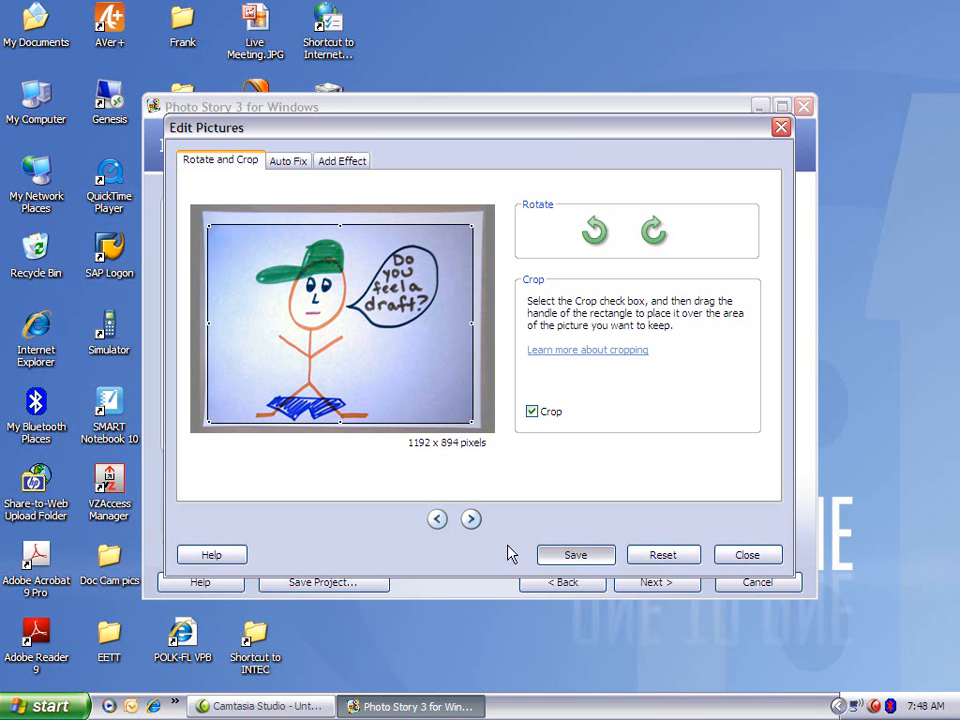
left_click(760, 558)
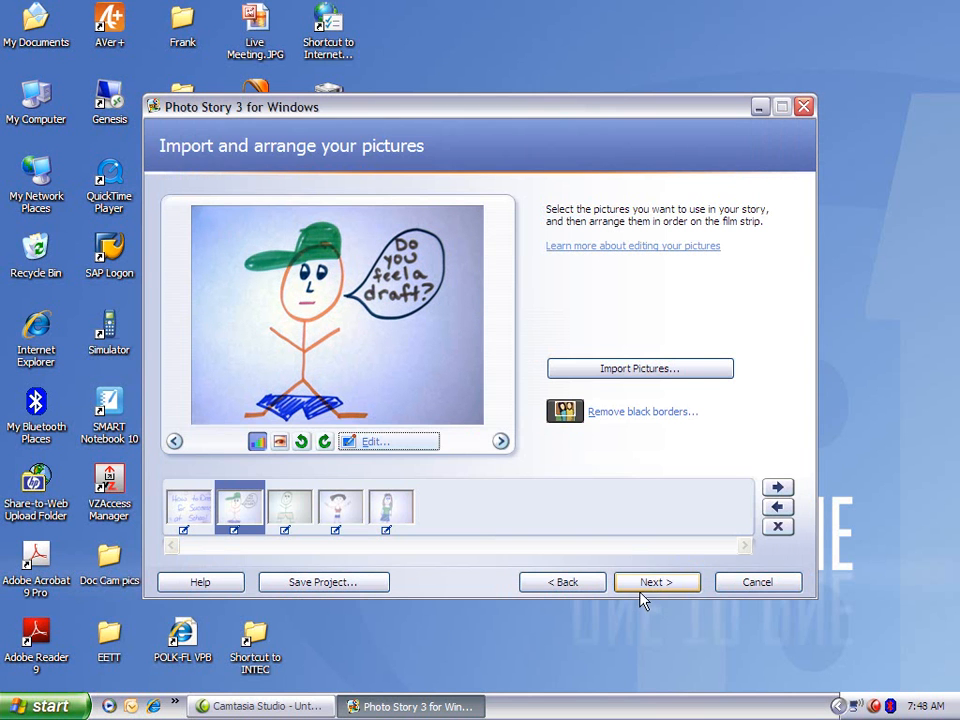
Check the film strip pictures for black borders and remove the third picture's borders with a crop of about 1208 x 906 pixels.
left_click(205, 507)
left_click(261, 518)
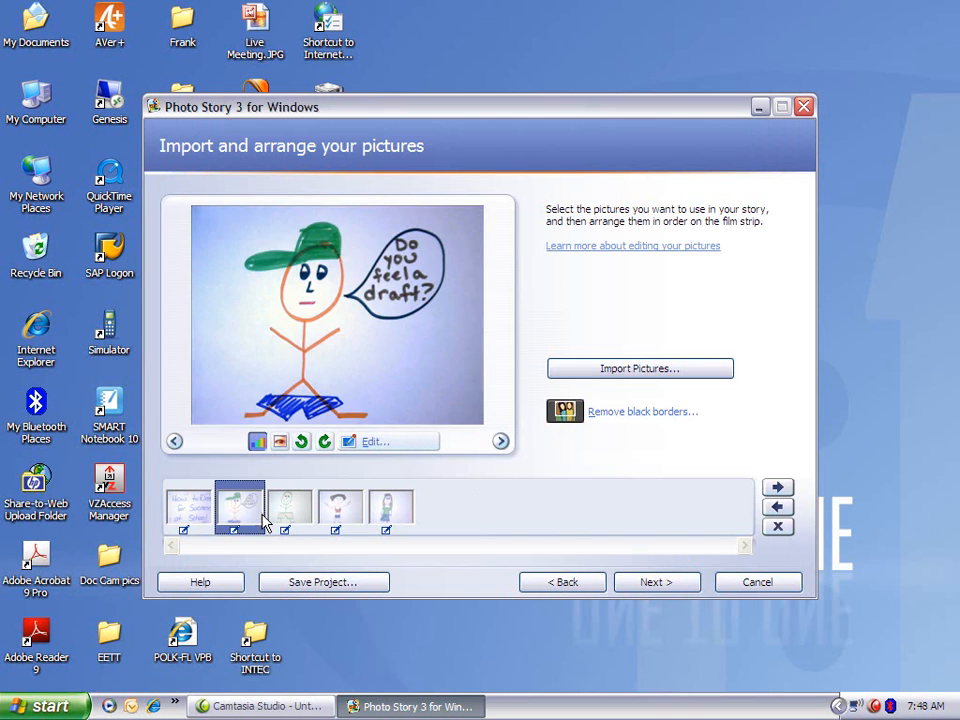
left_click(287, 516)
left_click(340, 512)
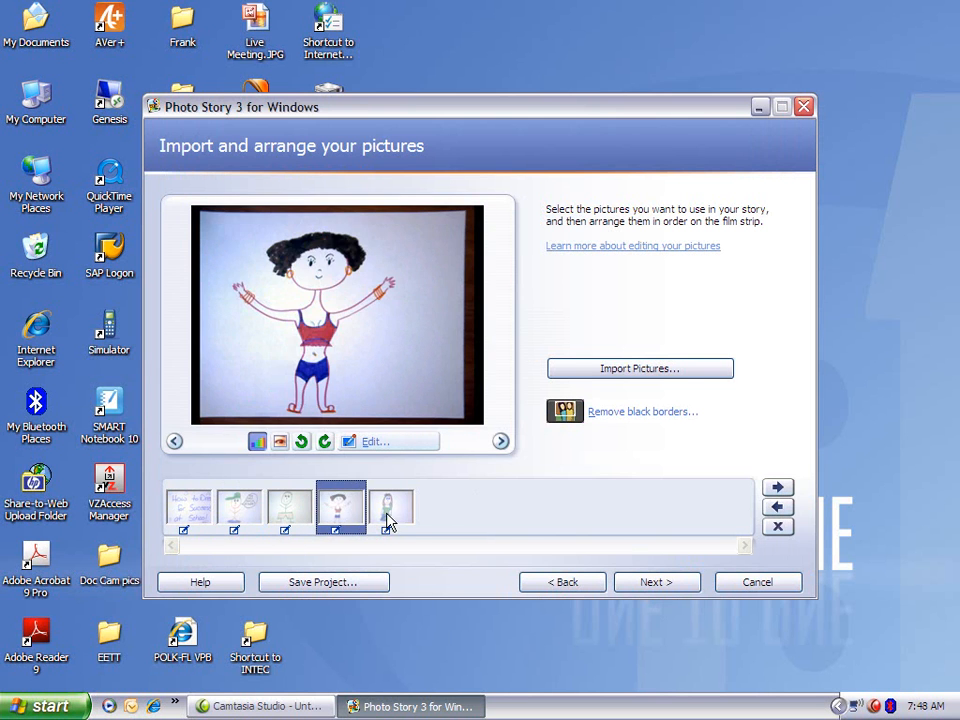
left_click(388, 518)
left_click(281, 522)
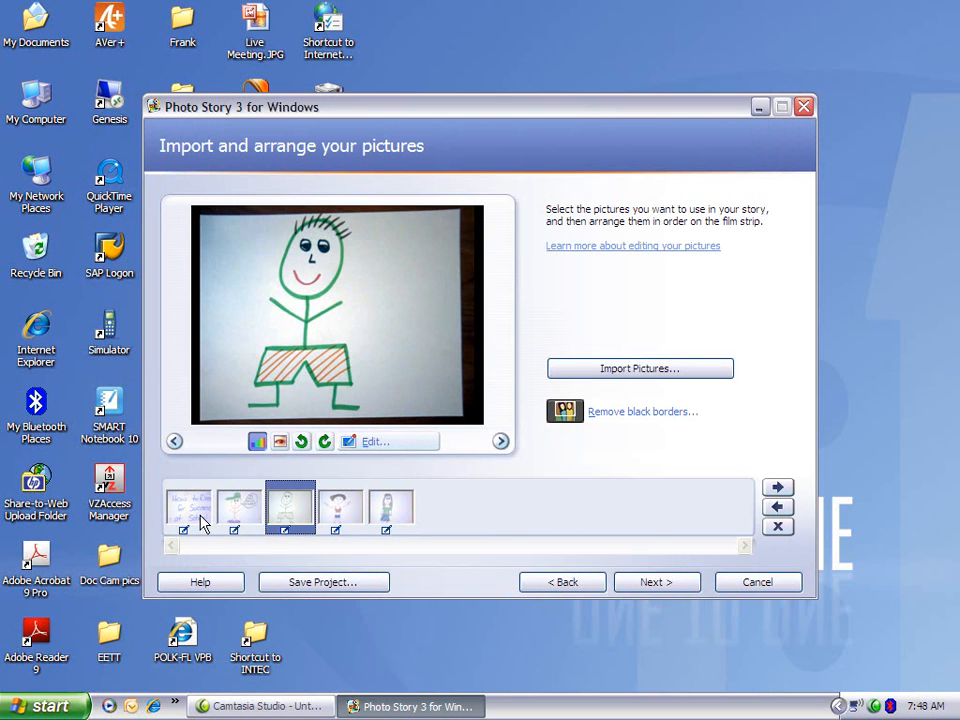
left_click(641, 413)
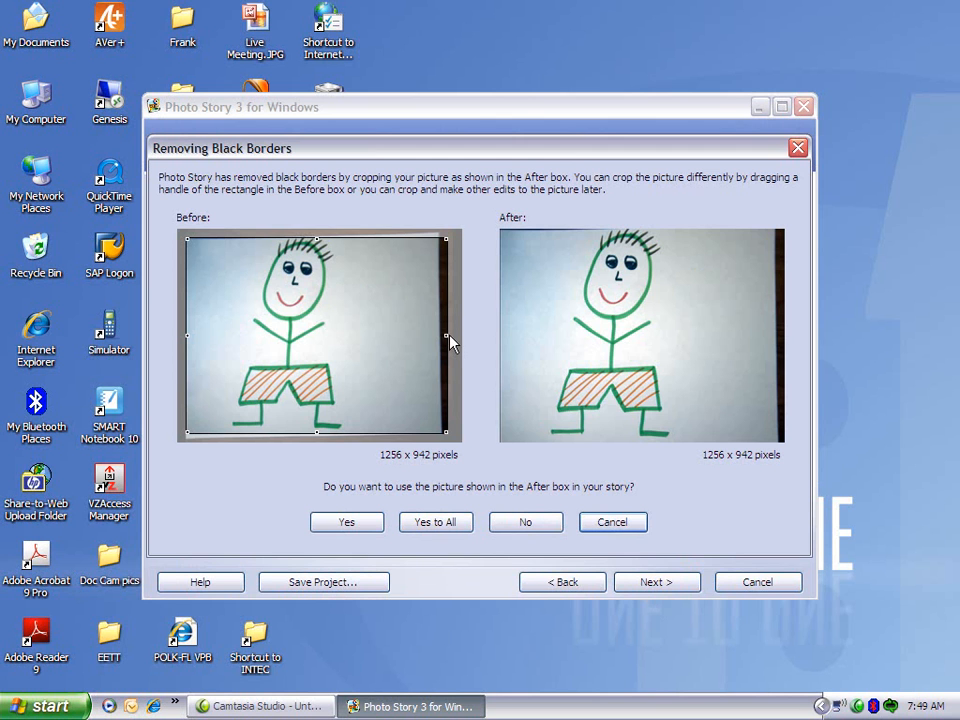
left_click_drag(447, 335, 436, 335)
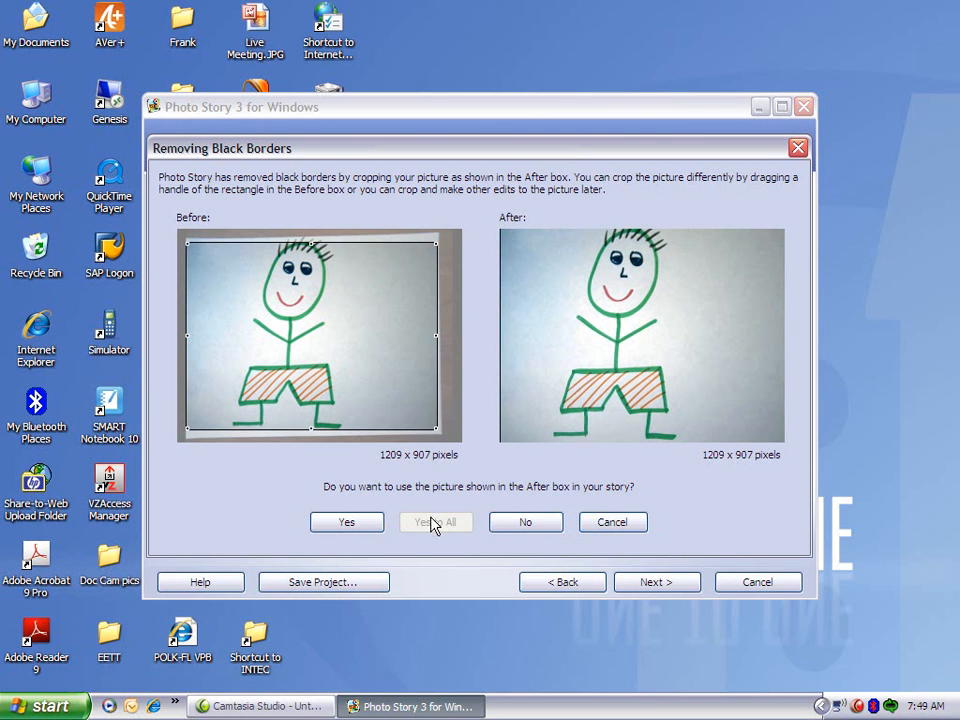
left_click_drag(349, 368, 351, 371)
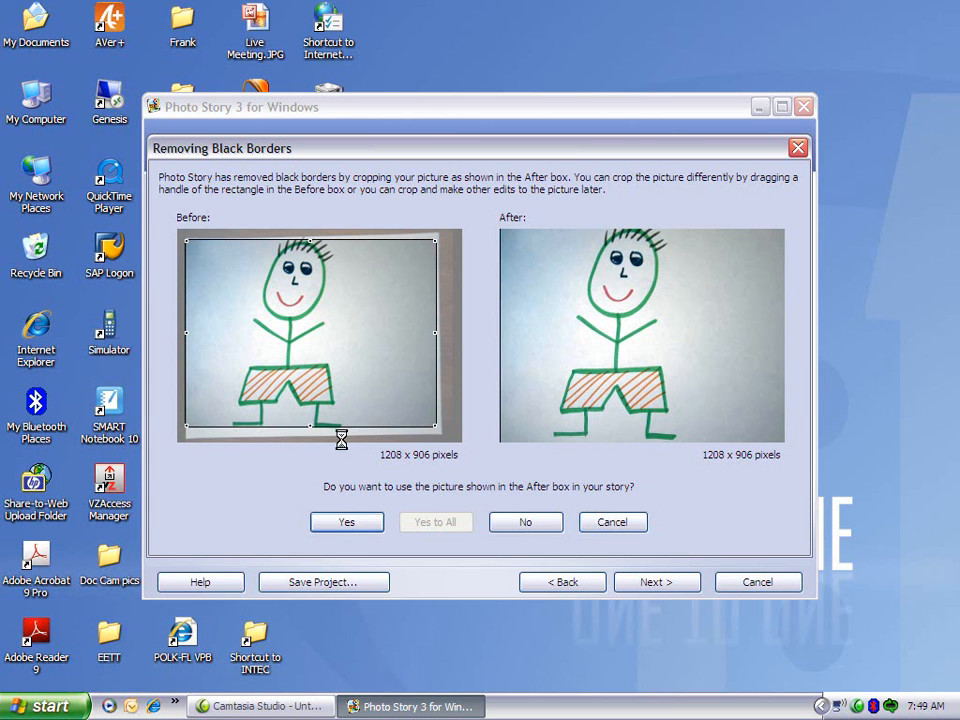
left_click_drag(311, 425, 311, 429)
left_click(350, 528)
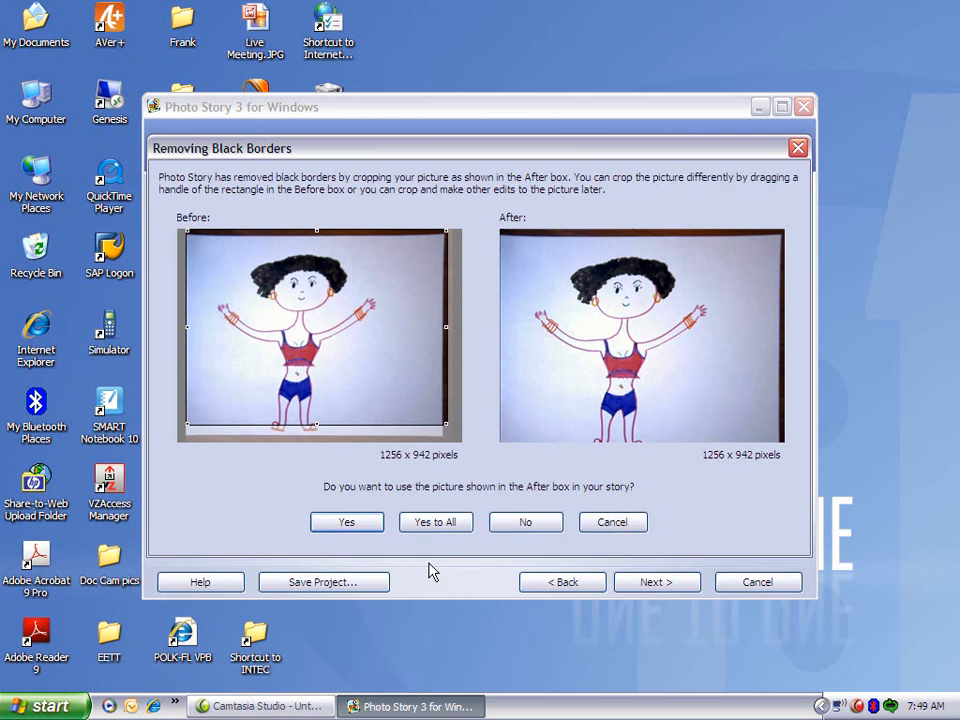
Accept the suggested black border removal for all remaining pictures and continue to adding titles.
left_click(405, 521)
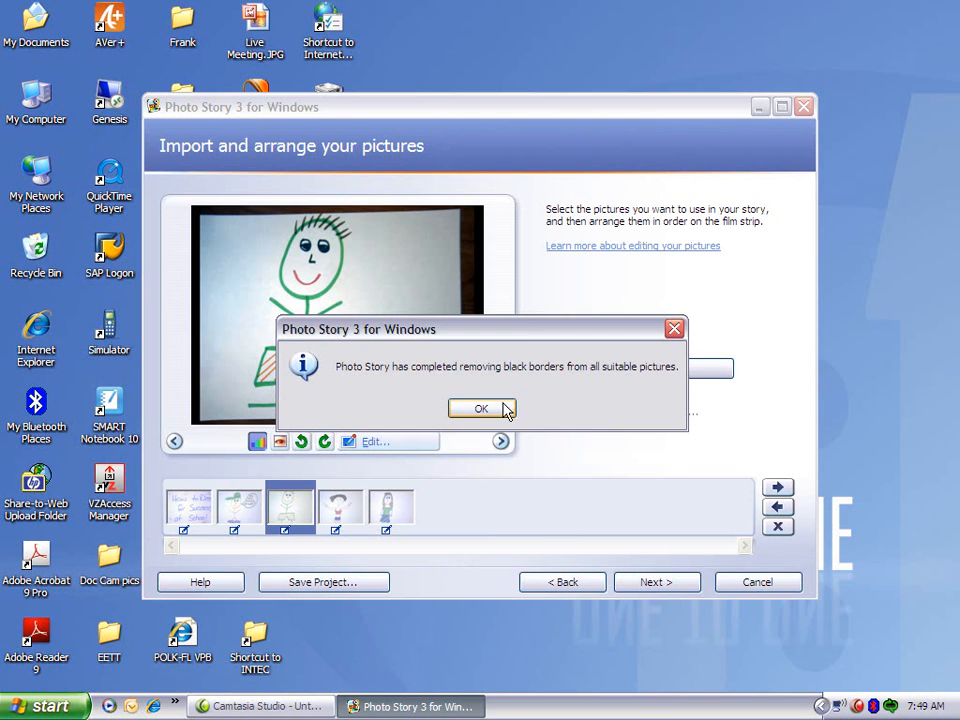
left_click(492, 408)
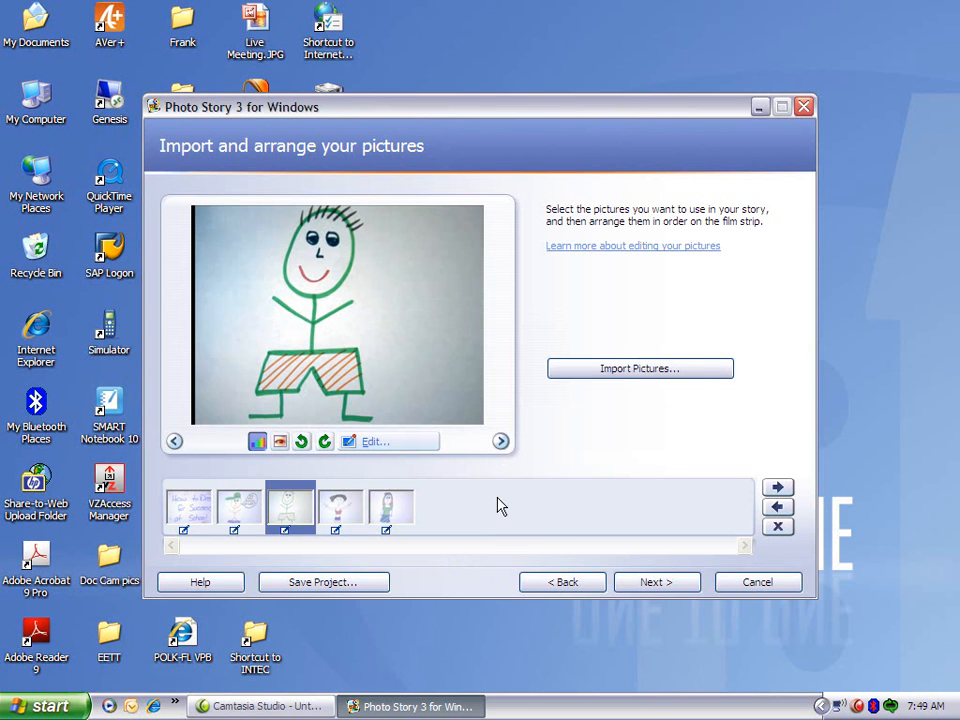
left_click(673, 582)
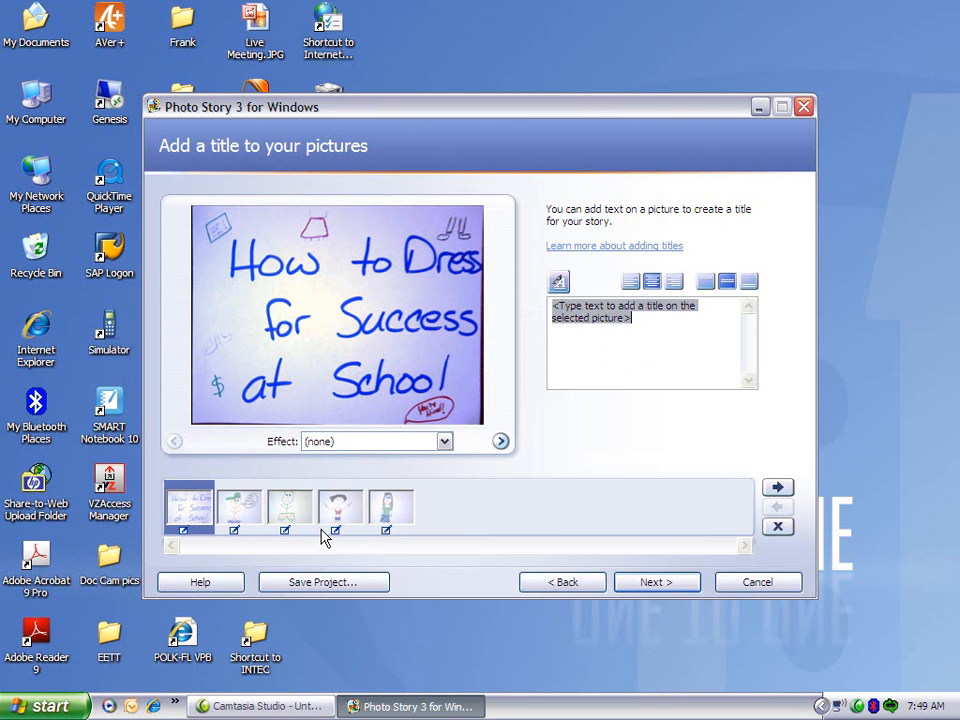
Add the title "Is this an appropriate way to dress?" to the third picture, the figure in orange-striped shorts.
left_click(231, 513)
left_click(298, 510)
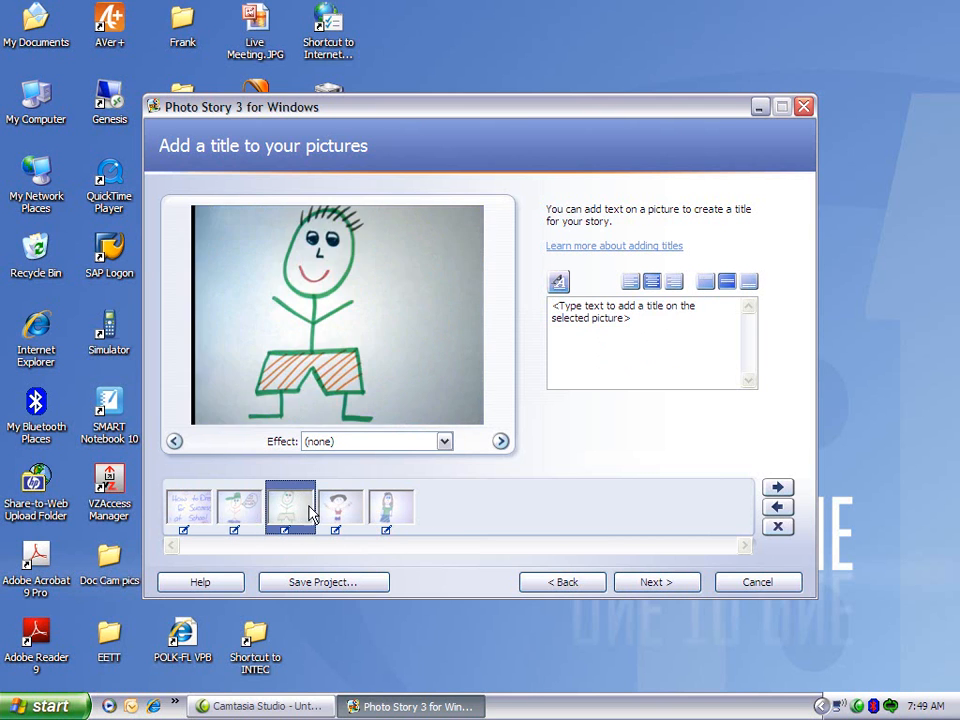
left_click_drag(675, 336, 491, 306)
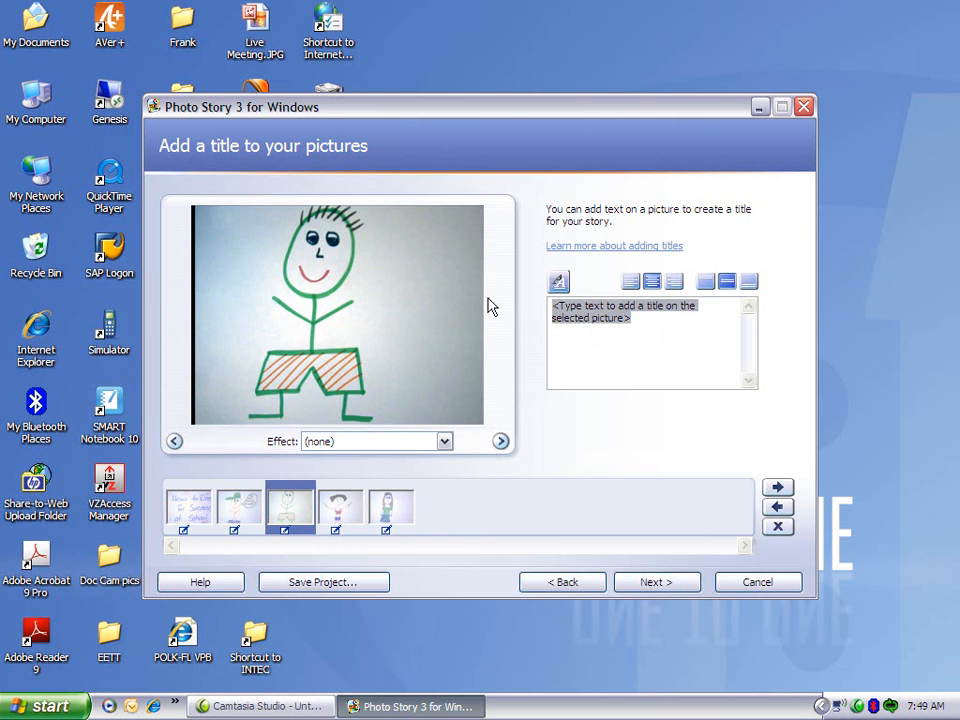
type("Is this ")
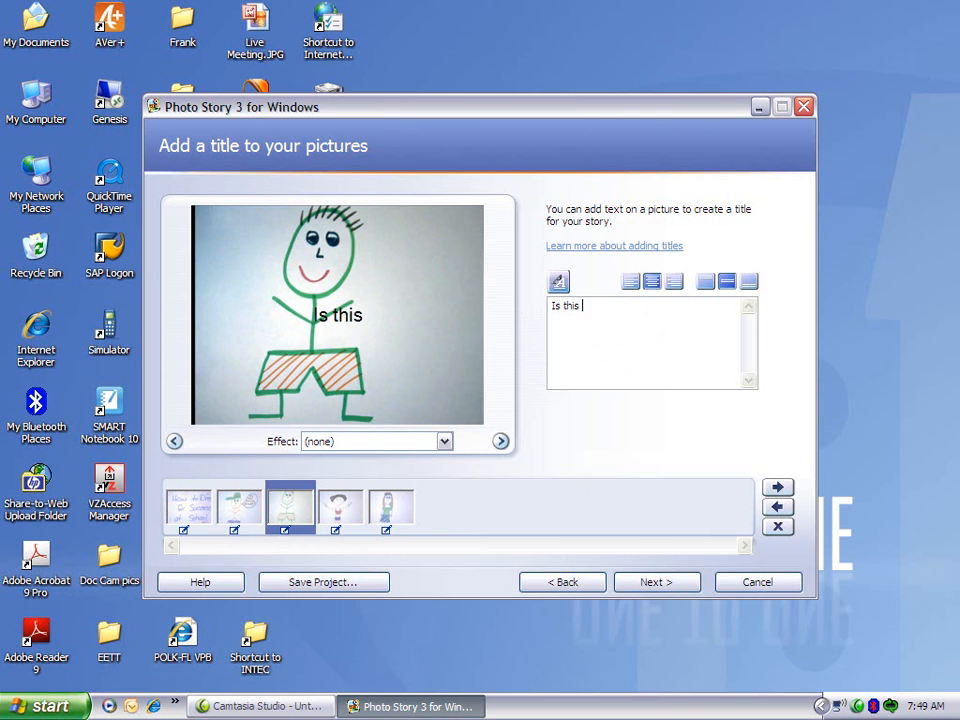
type("an appropro")
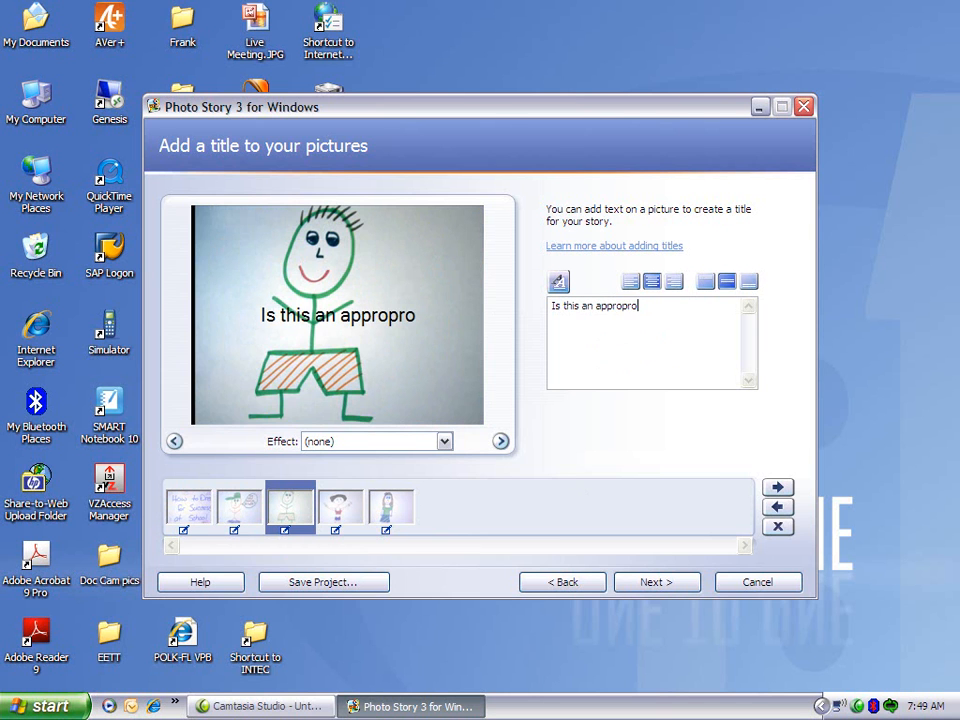
key("BackSpace")
type("iate way to dr")
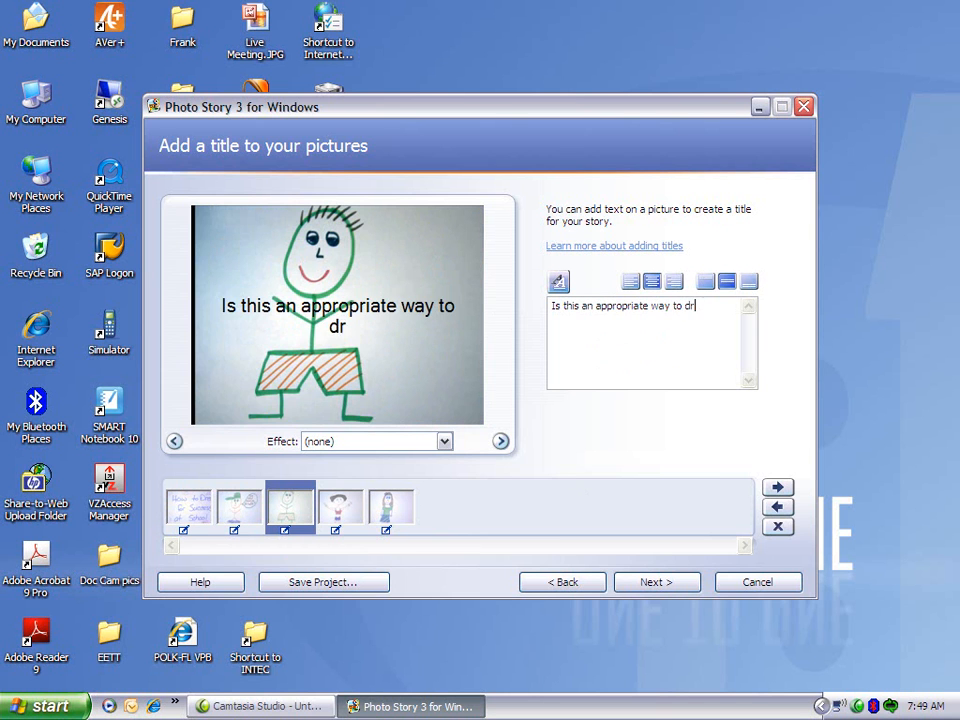
type("ess?")
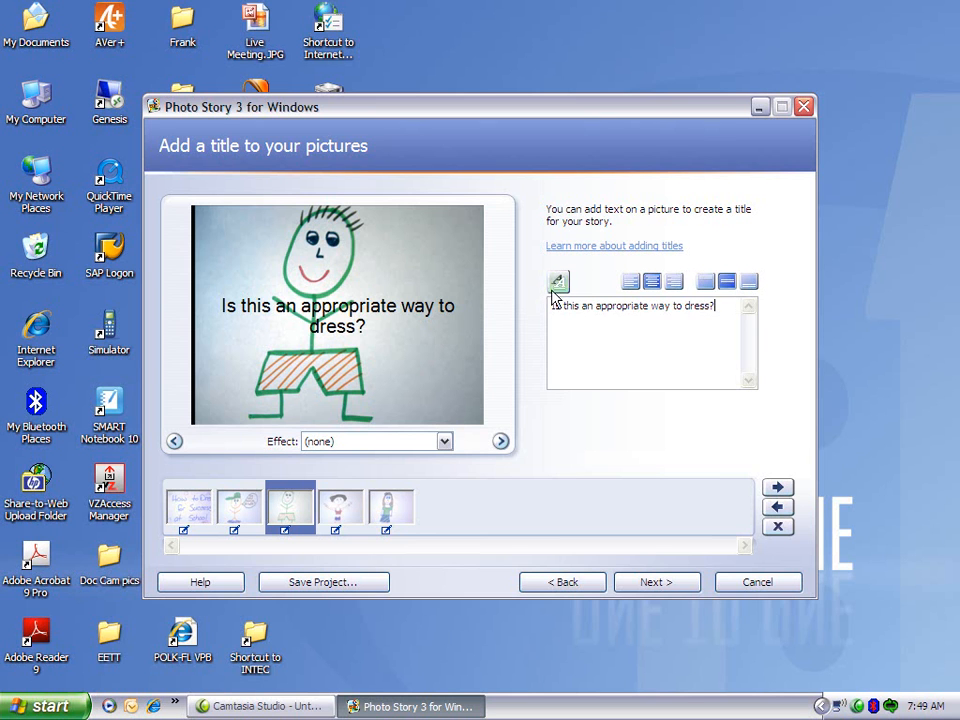
Try the horizontal and vertical title alignments, ending with the text right-aligned and vertically centered on the picture.
left_click(632, 284)
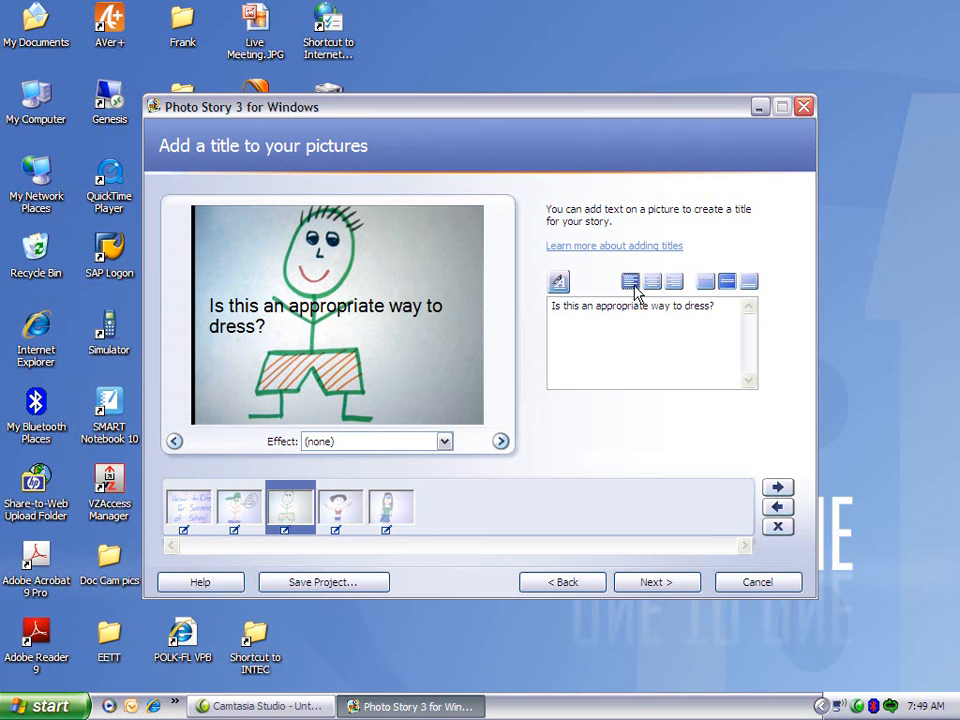
left_click(651, 284)
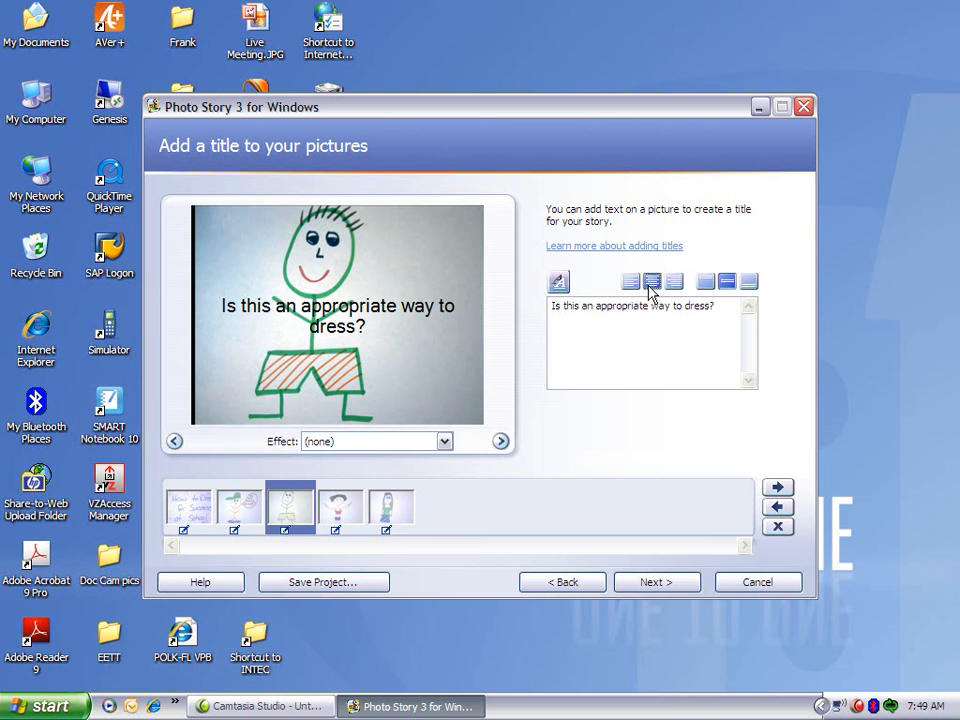
left_click(675, 284)
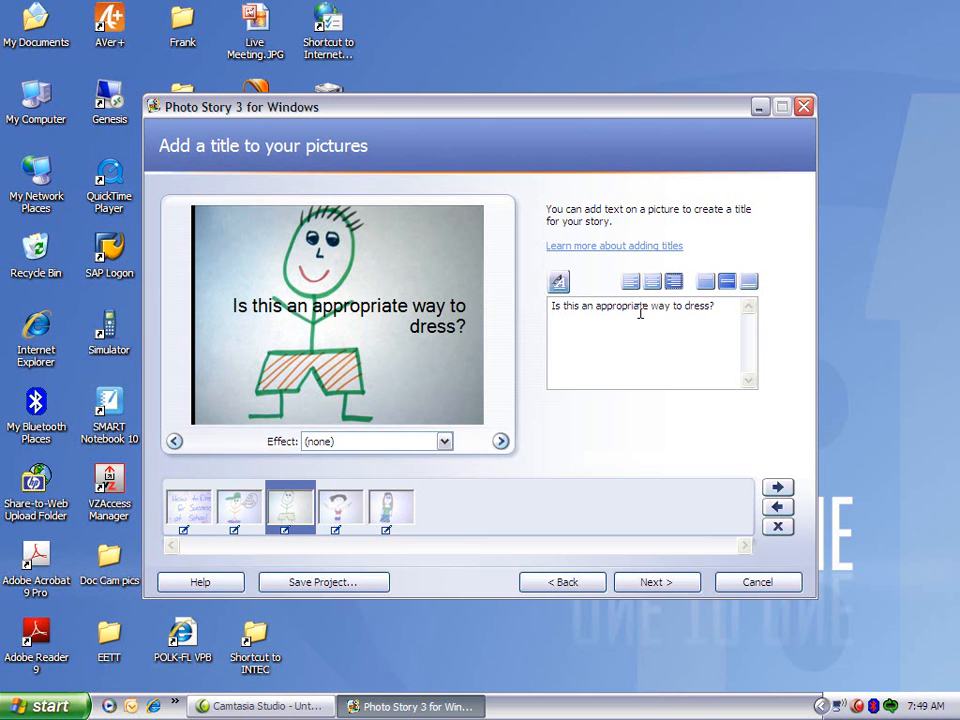
left_click(706, 283)
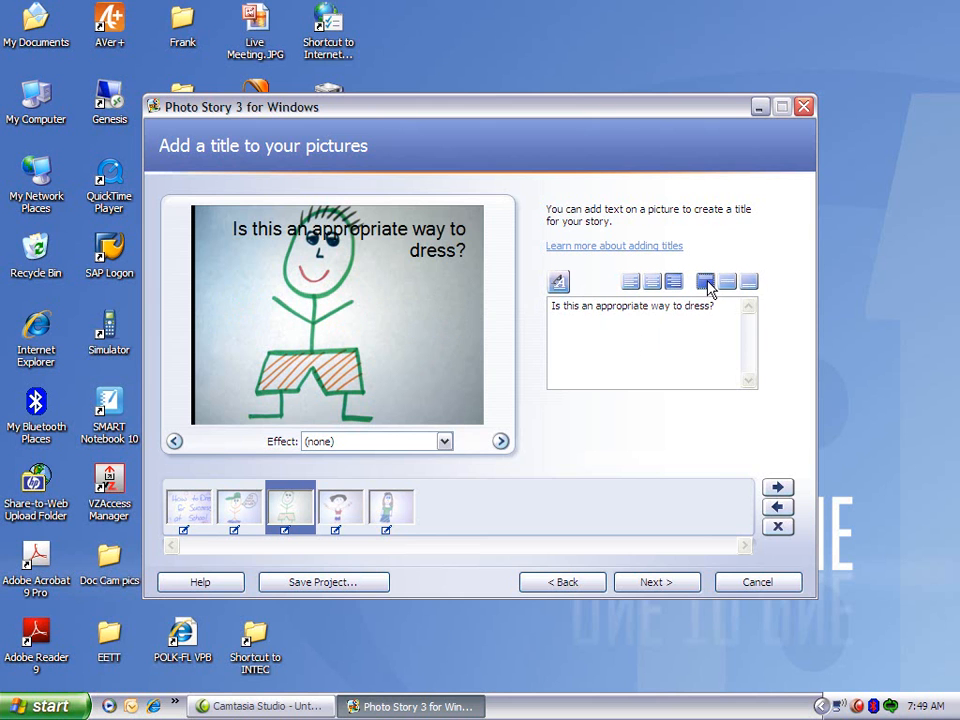
left_click(728, 284)
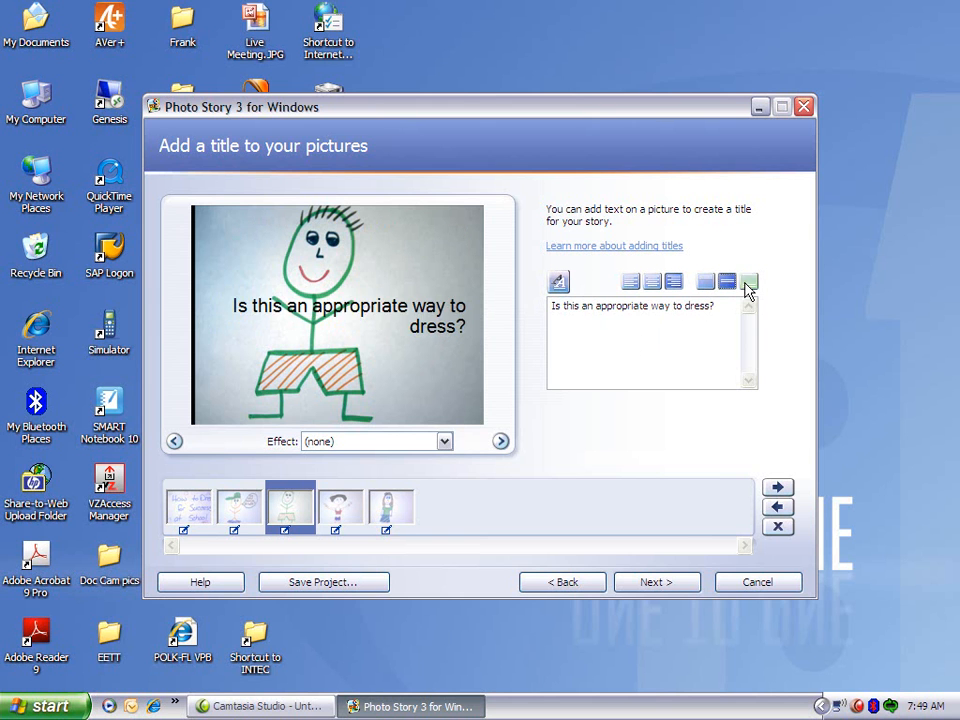
left_click(749, 283)
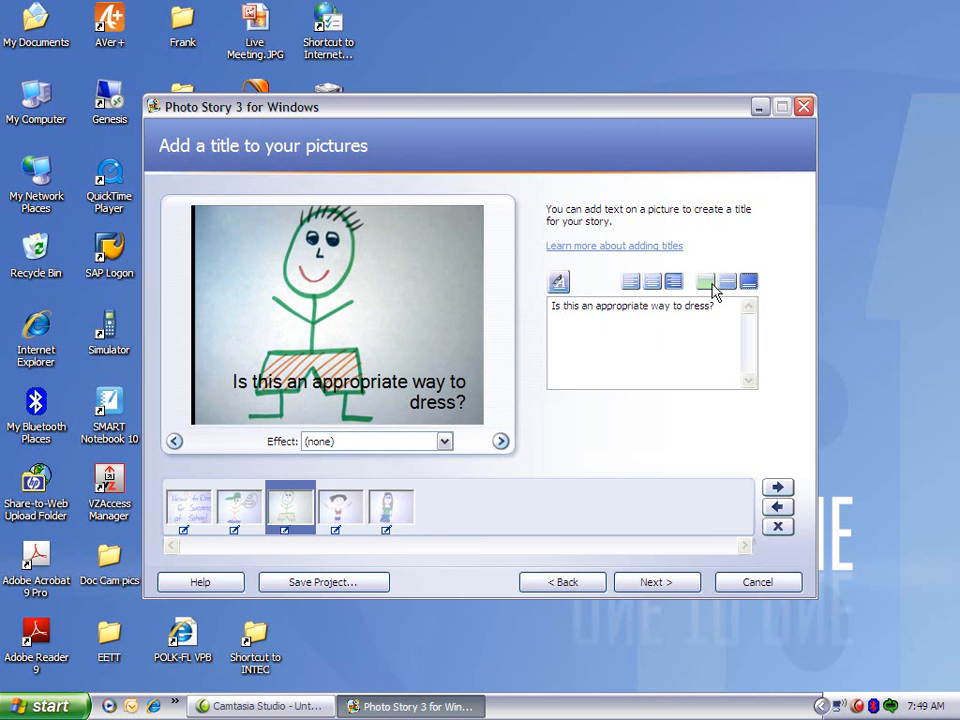
left_click(728, 283)
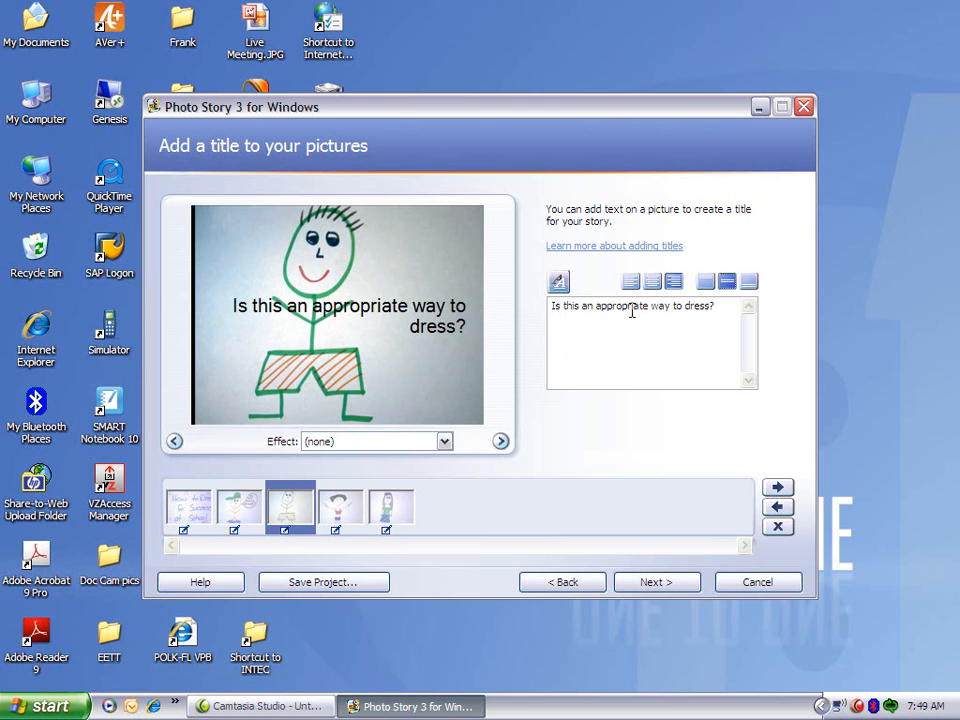
Split the title into three lines, with line breaks after "Is this an" and after "appropriate".
left_click(583, 306)
key("Return")
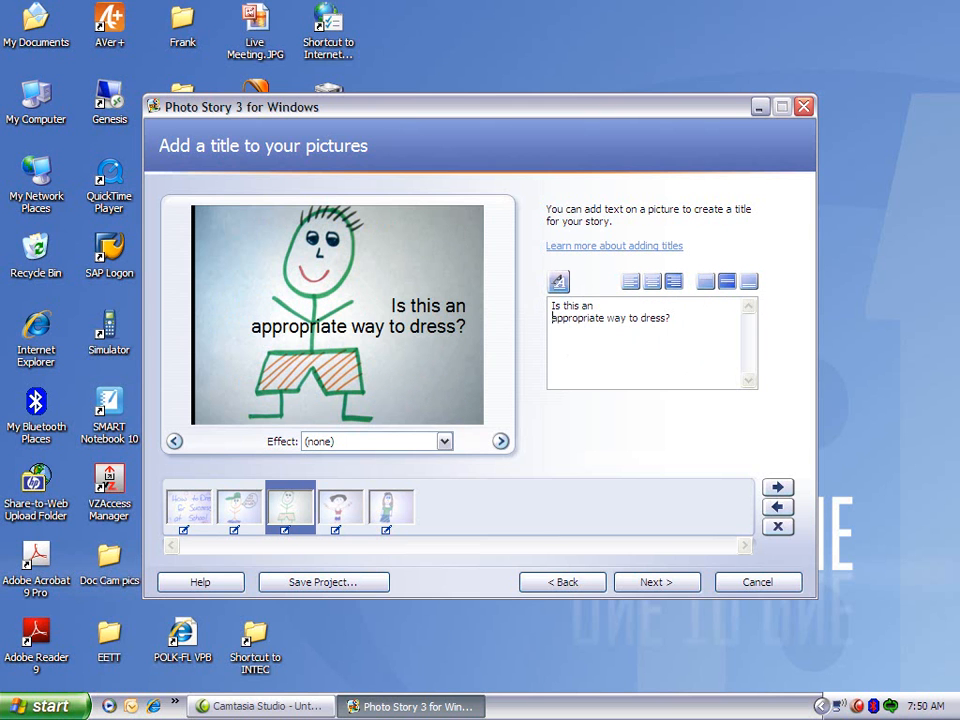
left_click(606, 319)
key("Return")
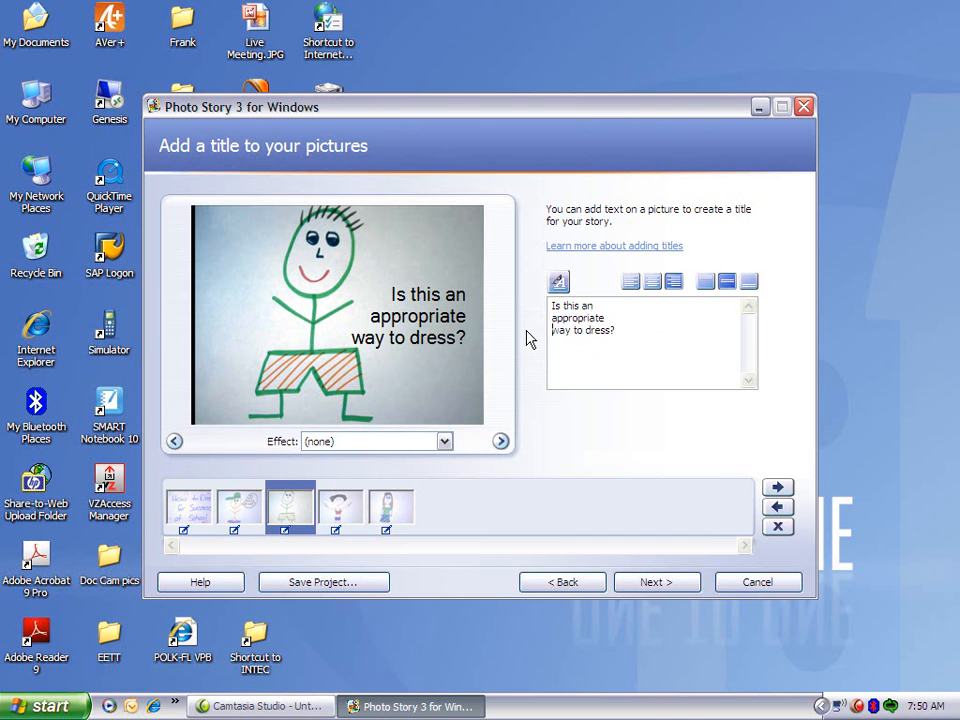
Set the whole title's font to Monotype Corsiva, size 22.
left_click(648, 335)
left_click_drag(648, 335, 531, 296)
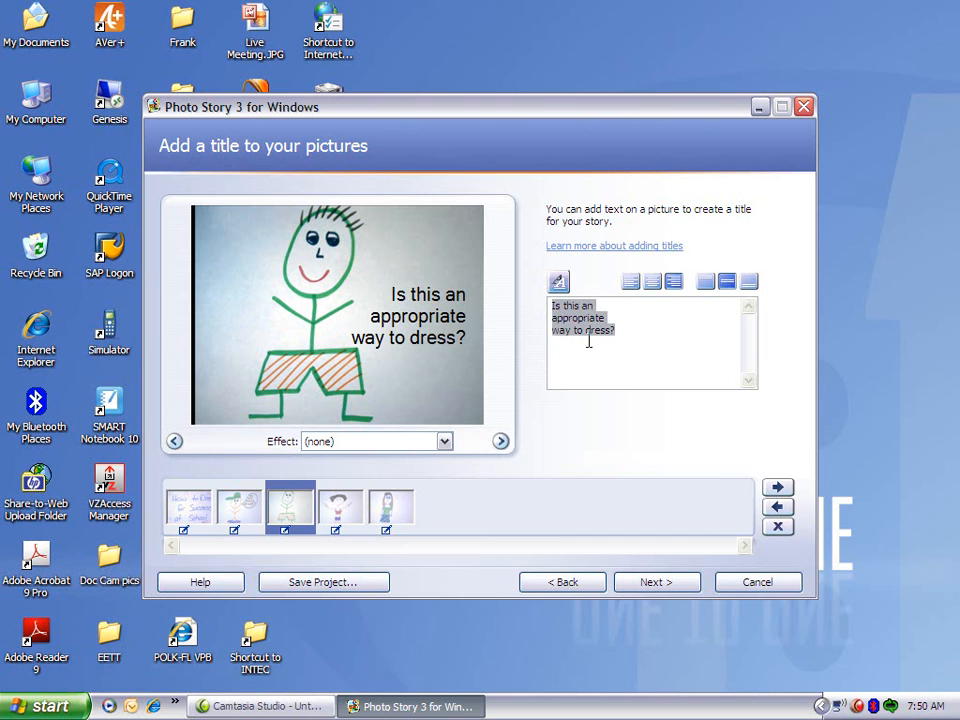
left_click(558, 280)
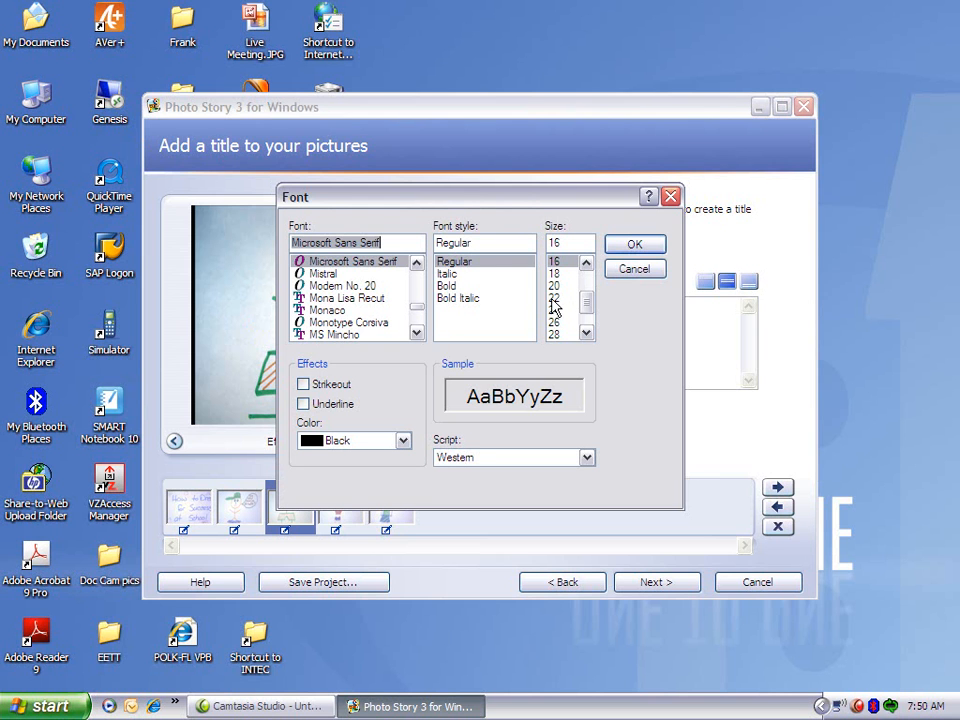
left_click(350, 322)
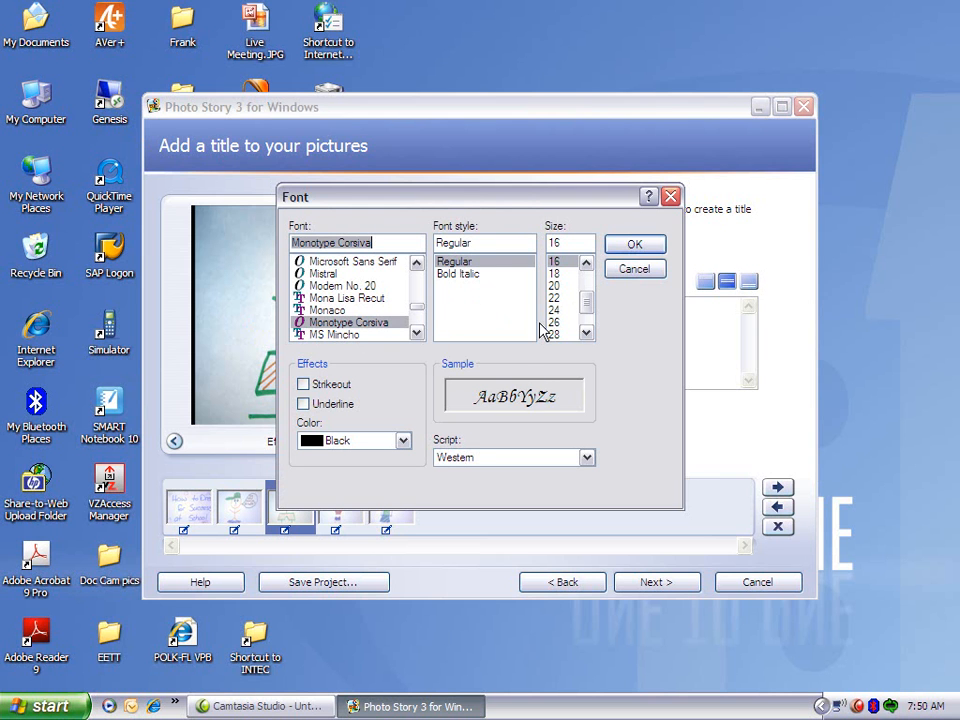
left_click(634, 245)
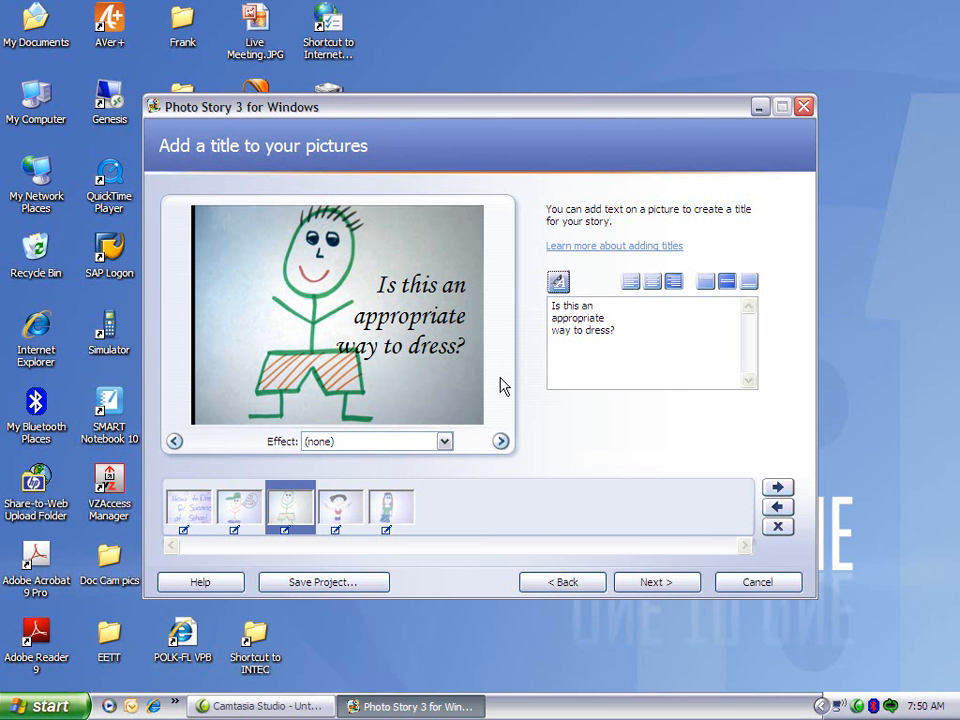
Apply the Chalk and Charcoal effect to the first picture and compare it with the second and third pictures.
left_click(340, 510)
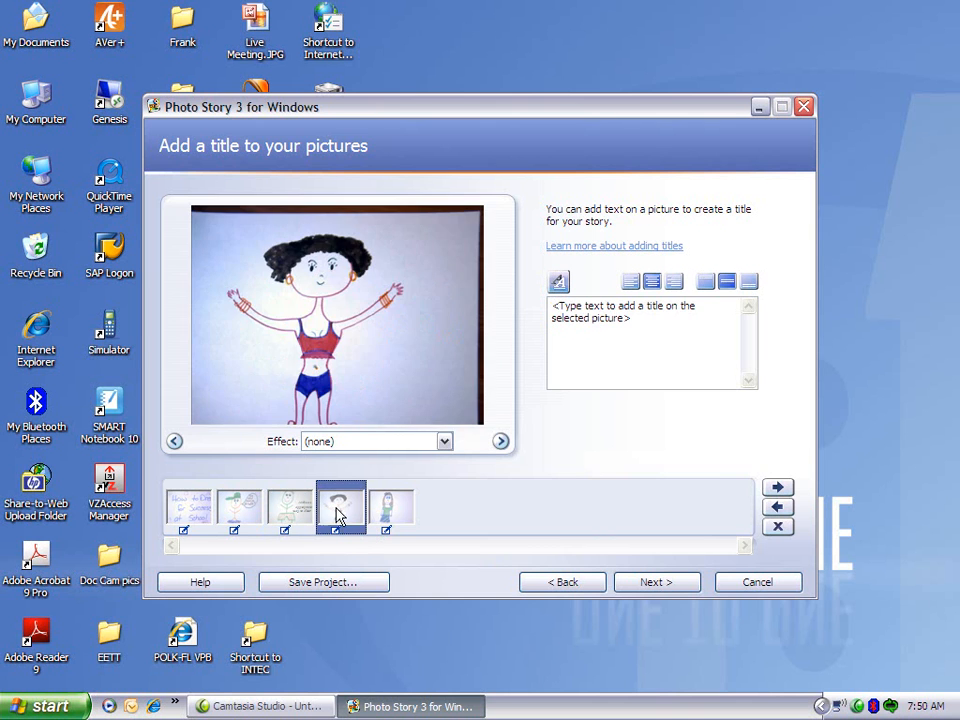
left_click(391, 510)
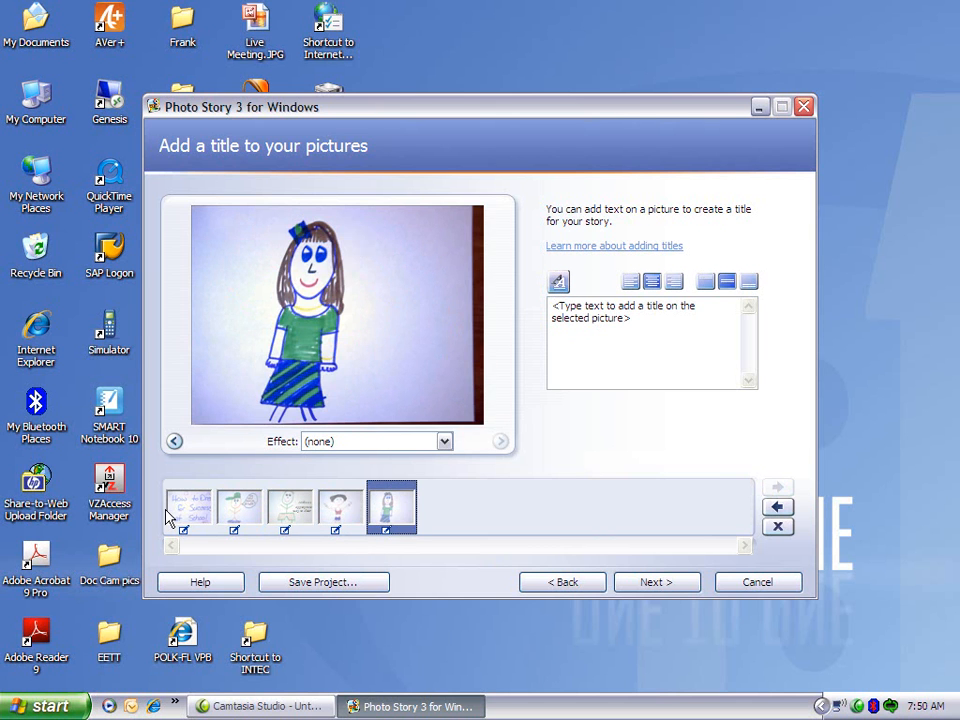
left_click(200, 520)
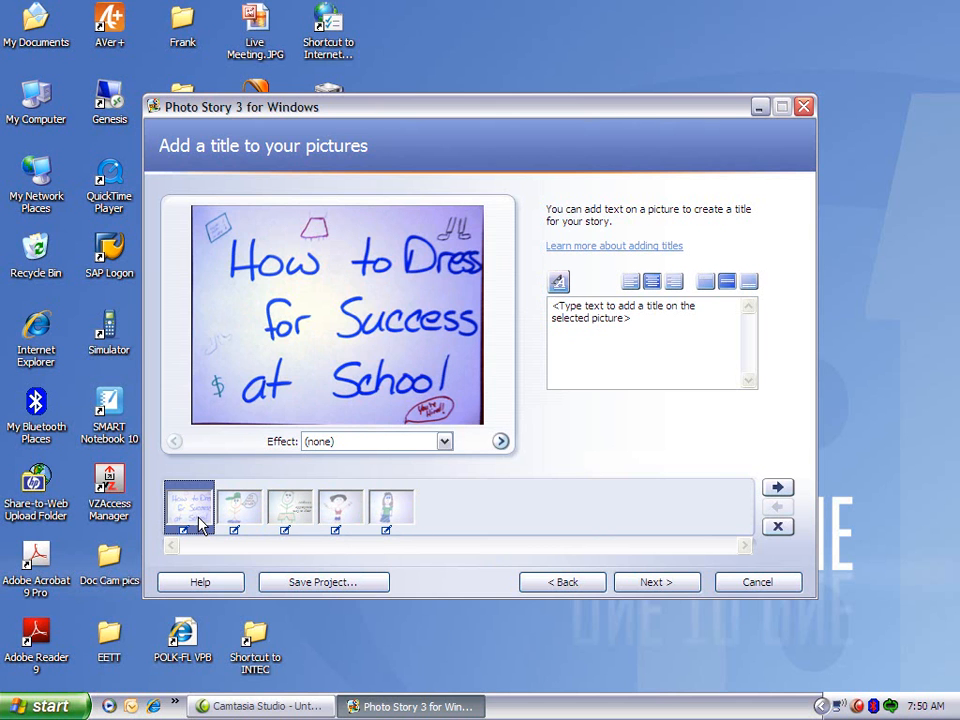
left_click(446, 445)
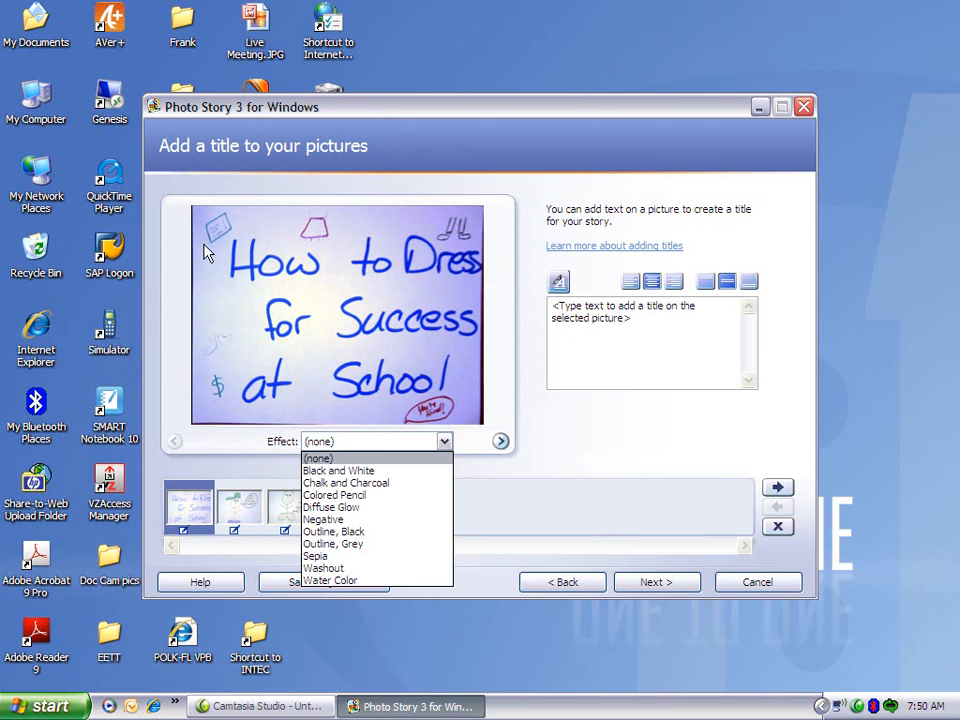
left_click(395, 484)
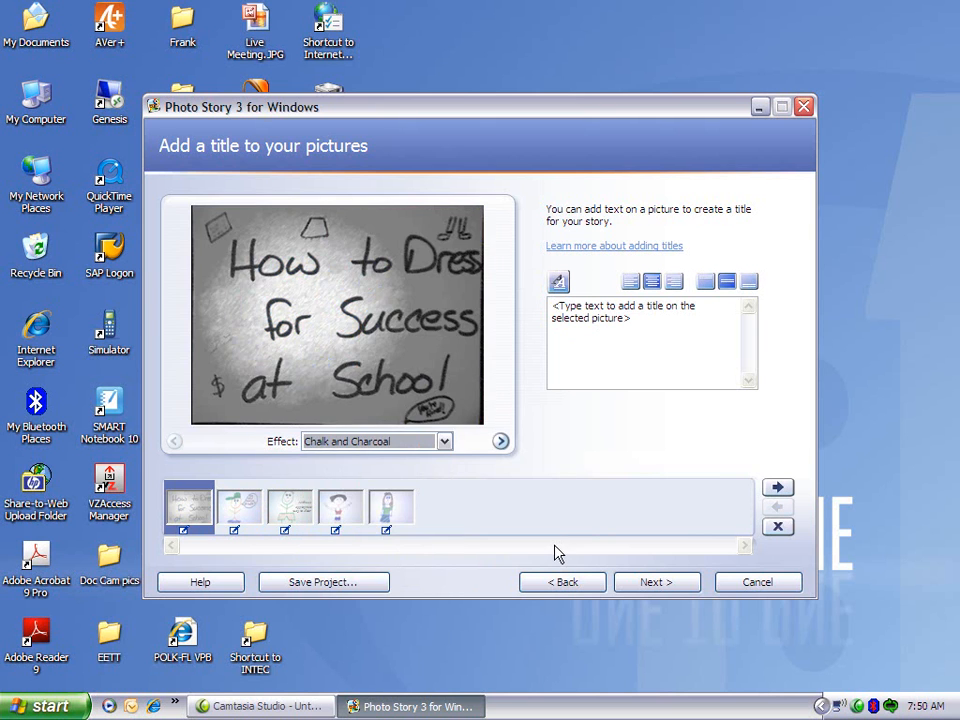
left_click(242, 508)
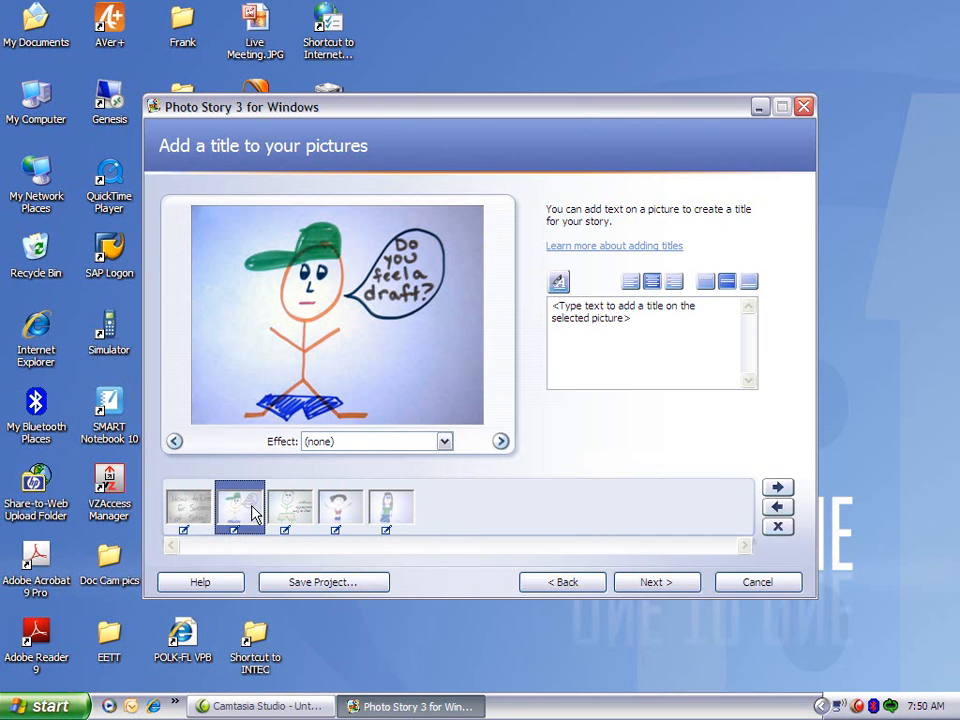
left_click(308, 515)
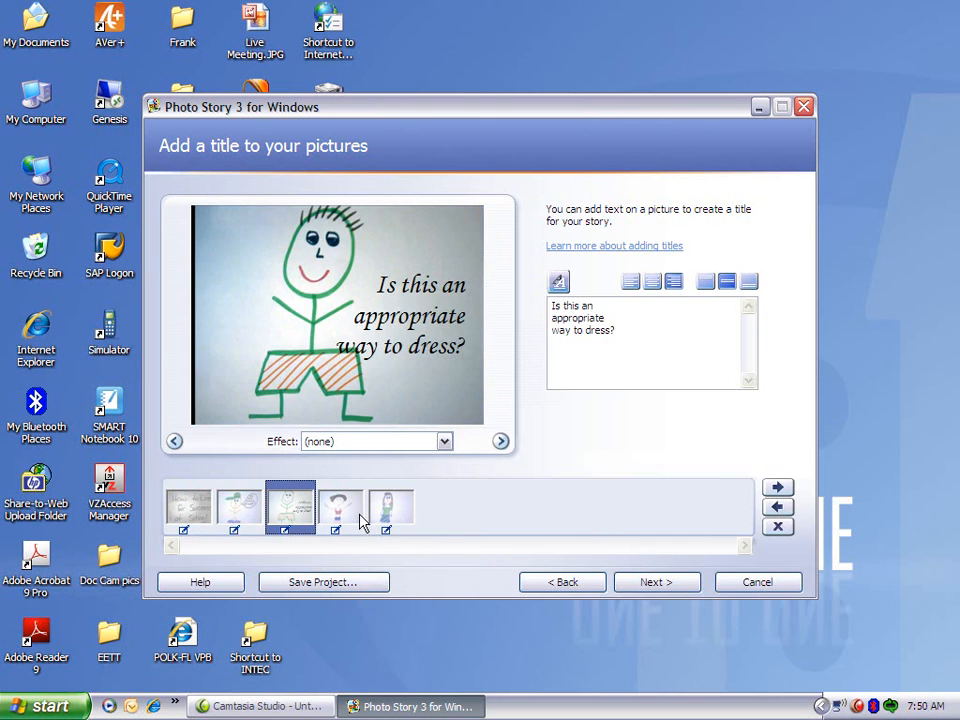
left_click(240, 515)
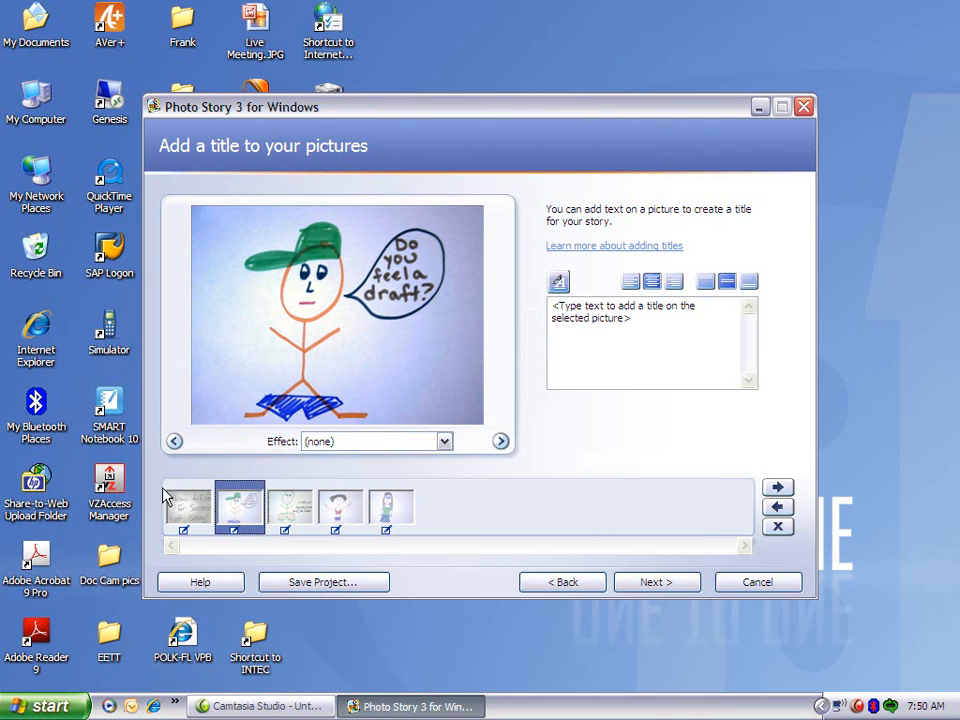
left_click(186, 506)
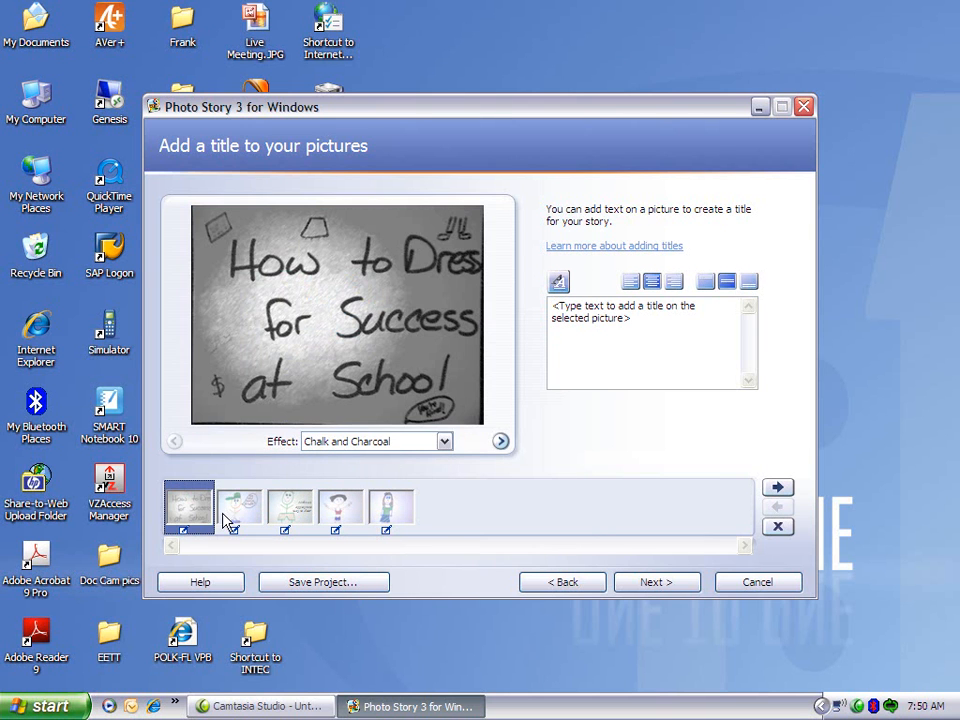
Proceed to narration and enter the note "How to dress for success at school by sample school" for the first picture.
left_click(683, 593)
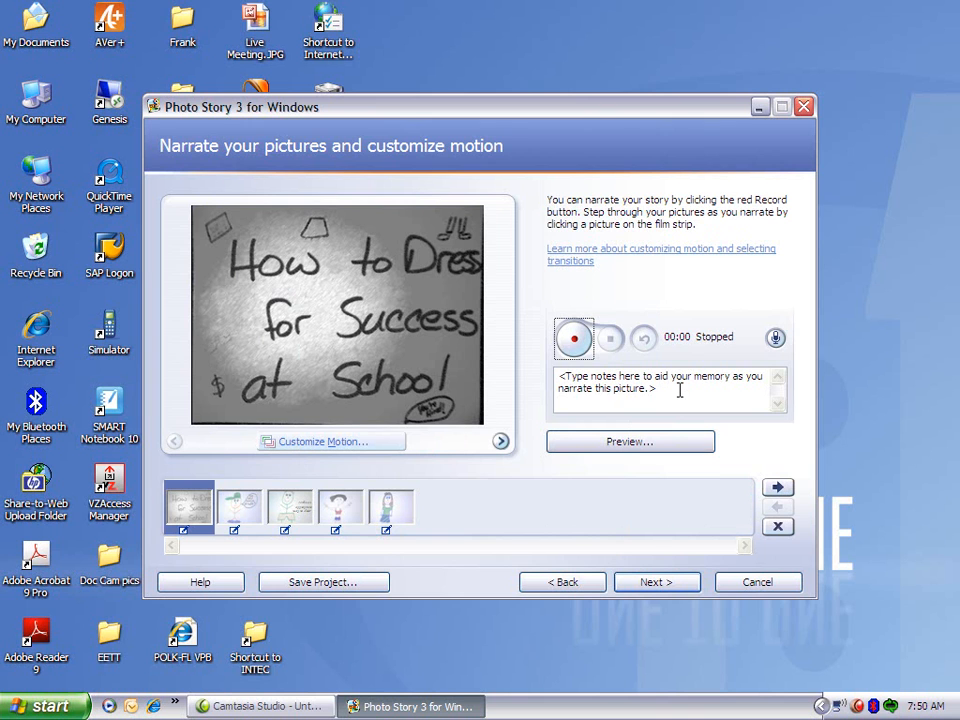
left_click_drag(640, 404, 534, 368)
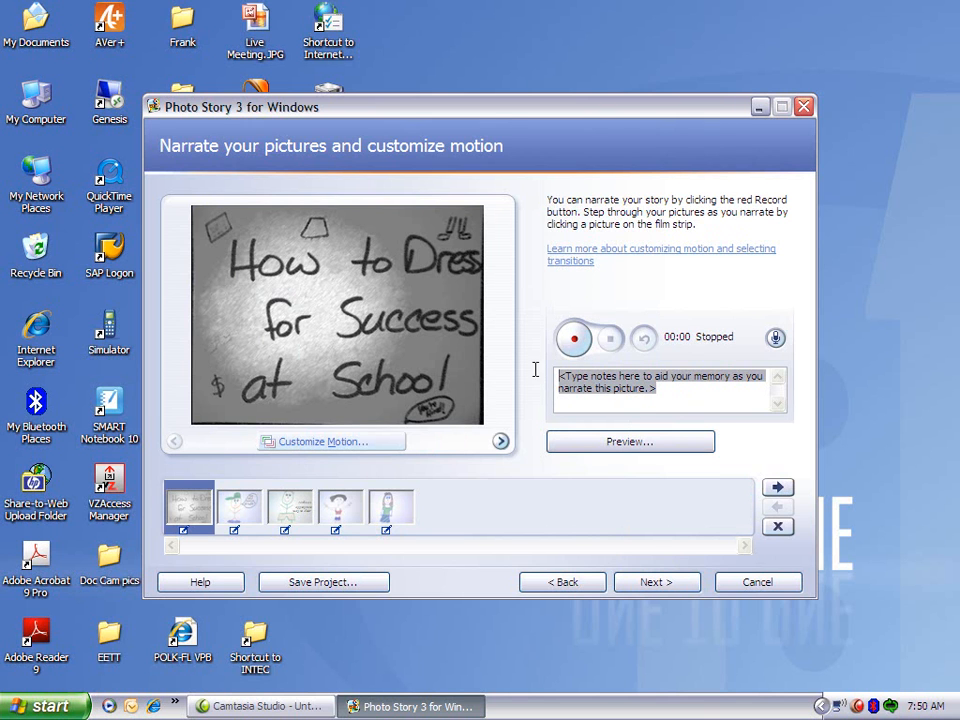
type("How")
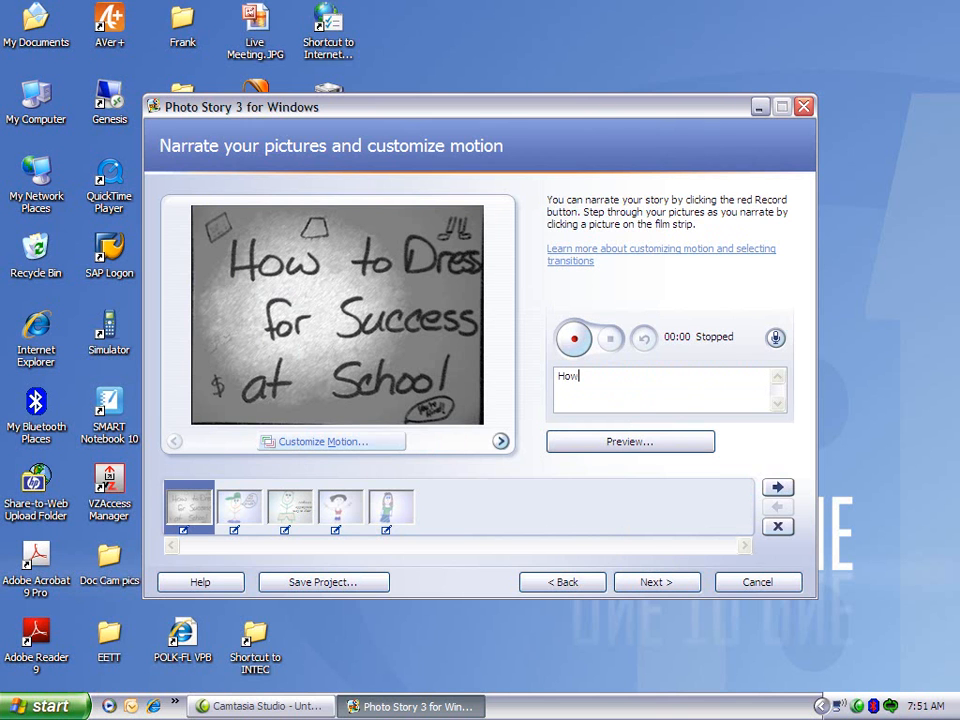
type(" to dress for su cccess at a")
key("BackSpace")
type("school by ")
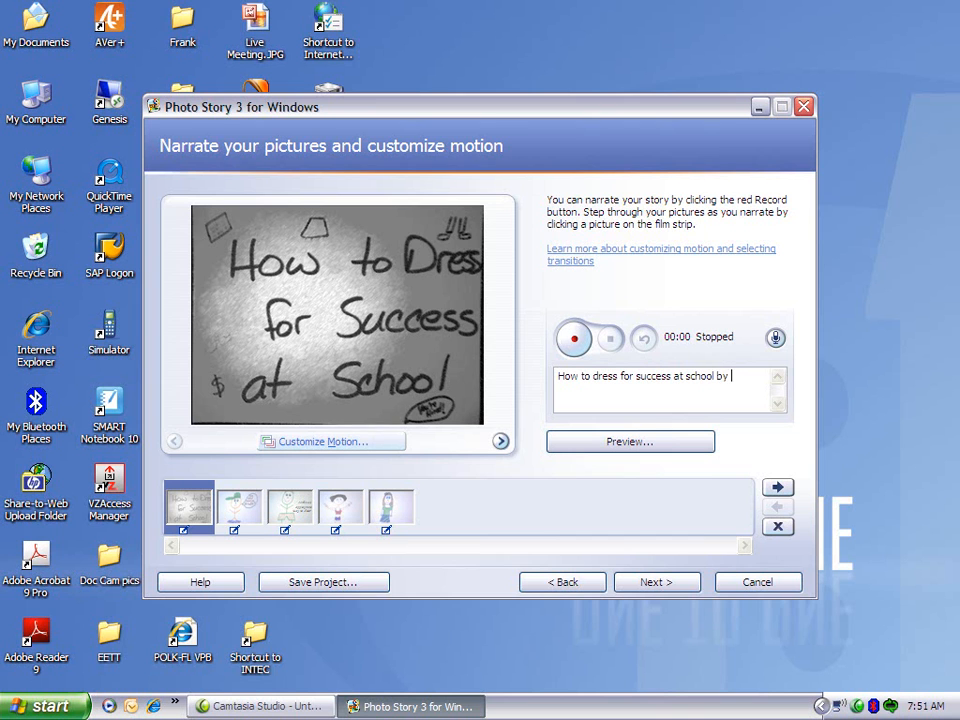
type("sample school")
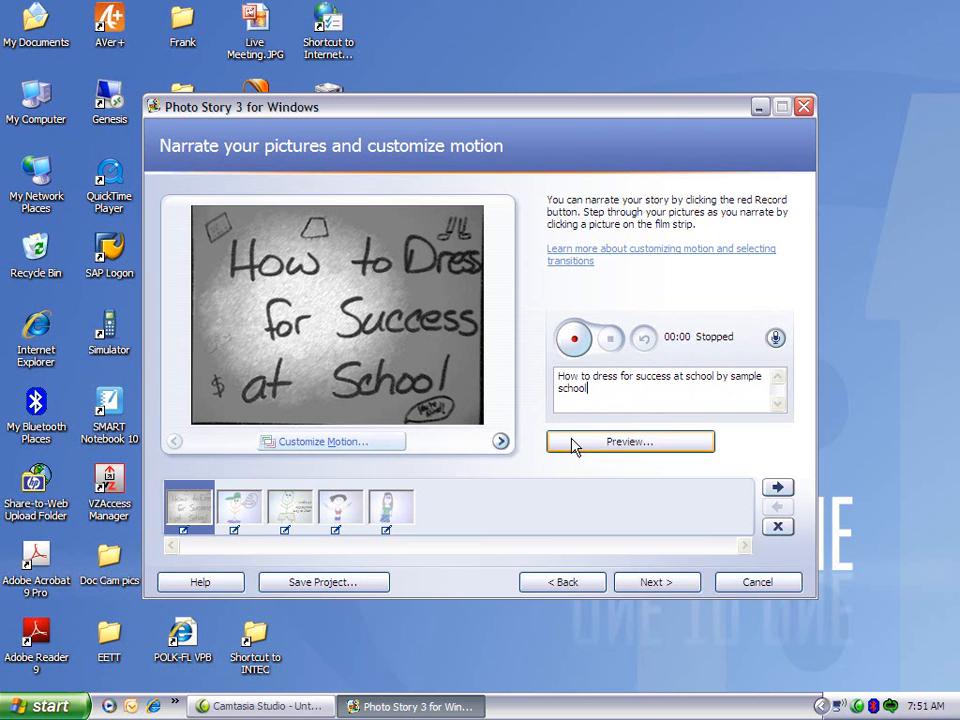
Record a short spoken narration for the first picture and stop the recording.
left_click(575, 343)
left_click(482, 417)
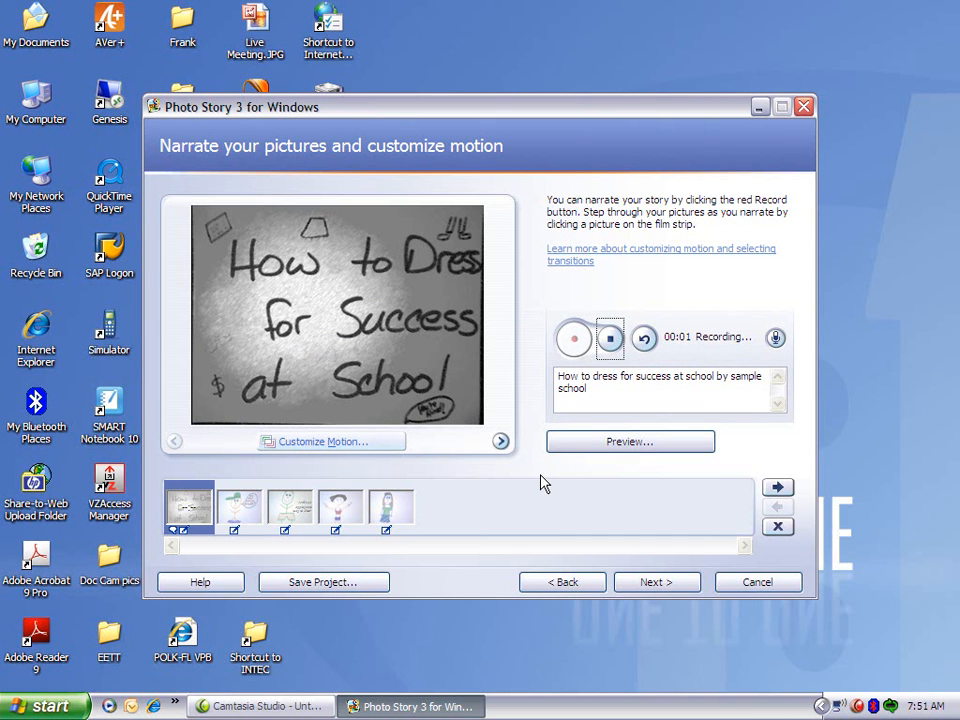
left_click(608, 347)
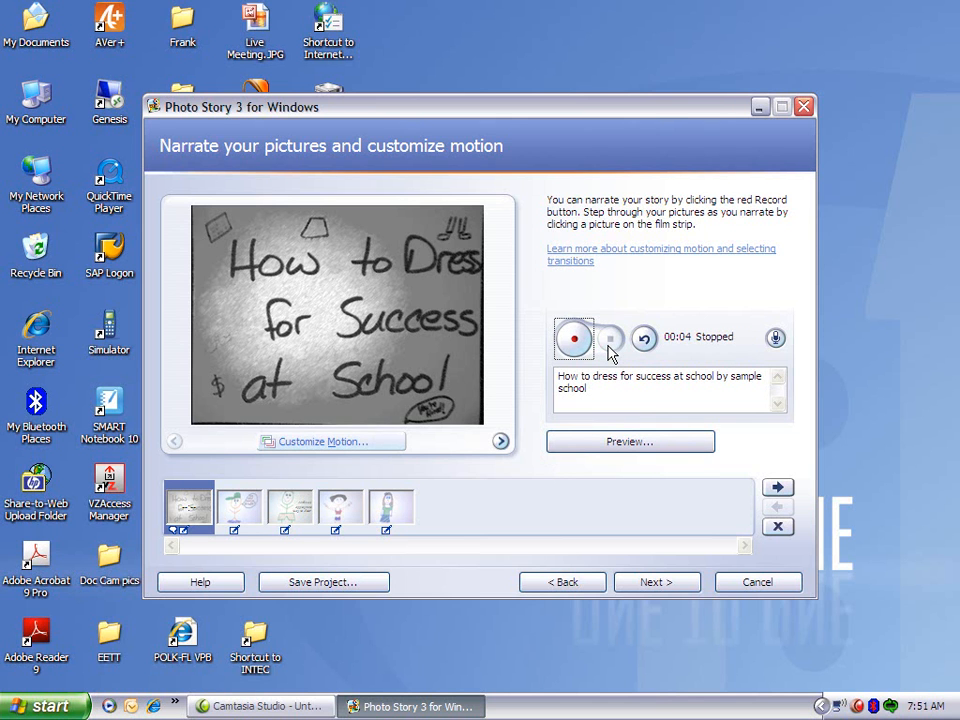
Preview the narrated story from the first picture into the second, and close the preview.
left_click(608, 444)
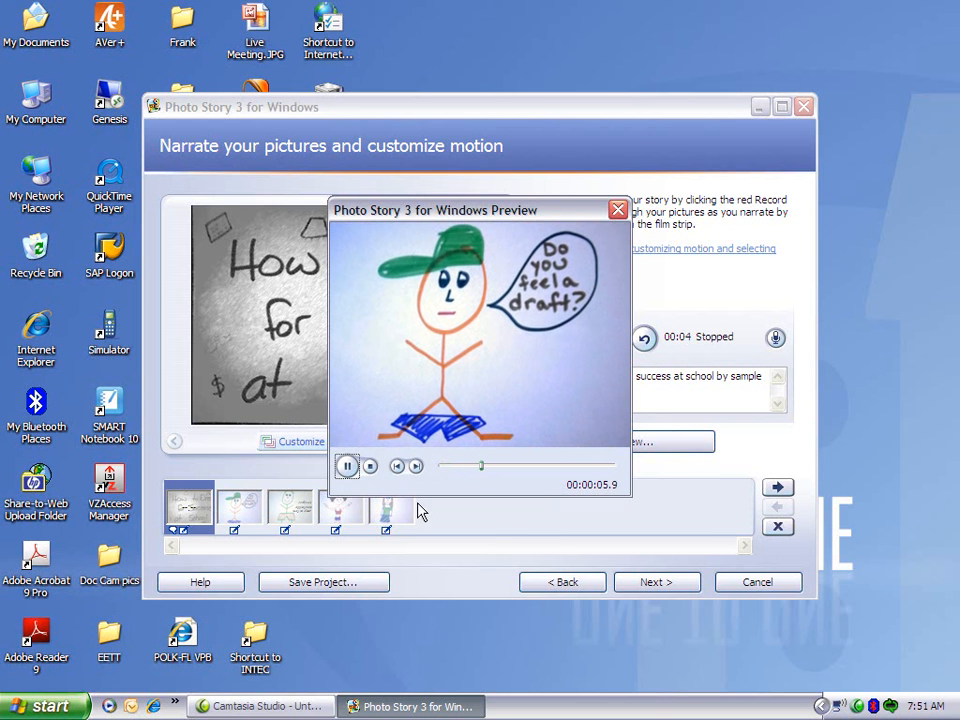
left_click(370, 467)
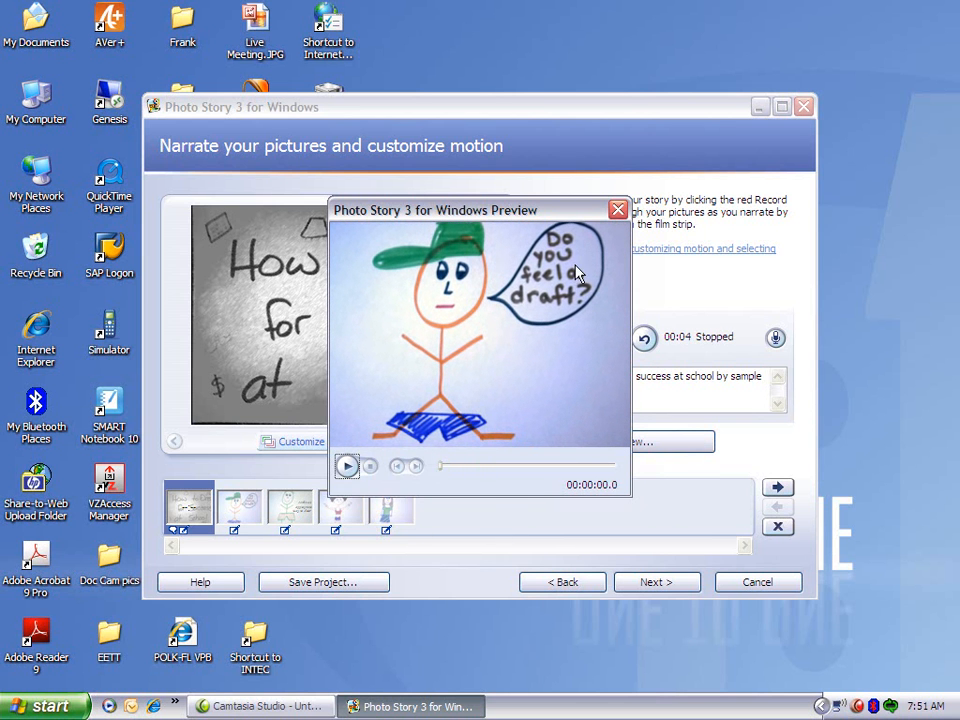
left_click(618, 210)
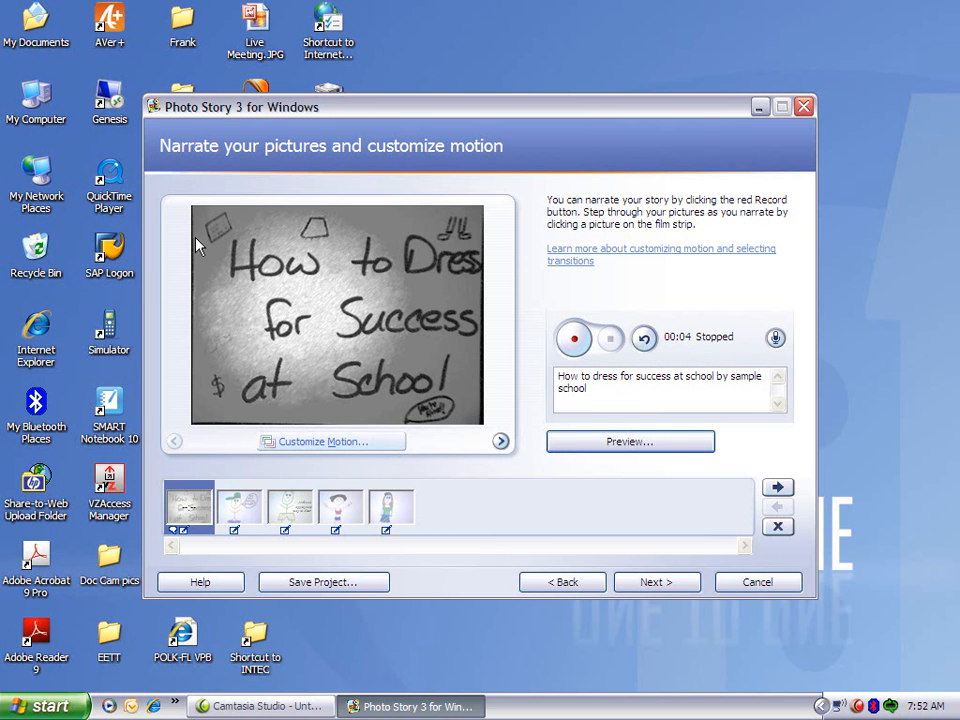
Review the first picture's motion, duration and transition options without changing any of them.
left_click(314, 443)
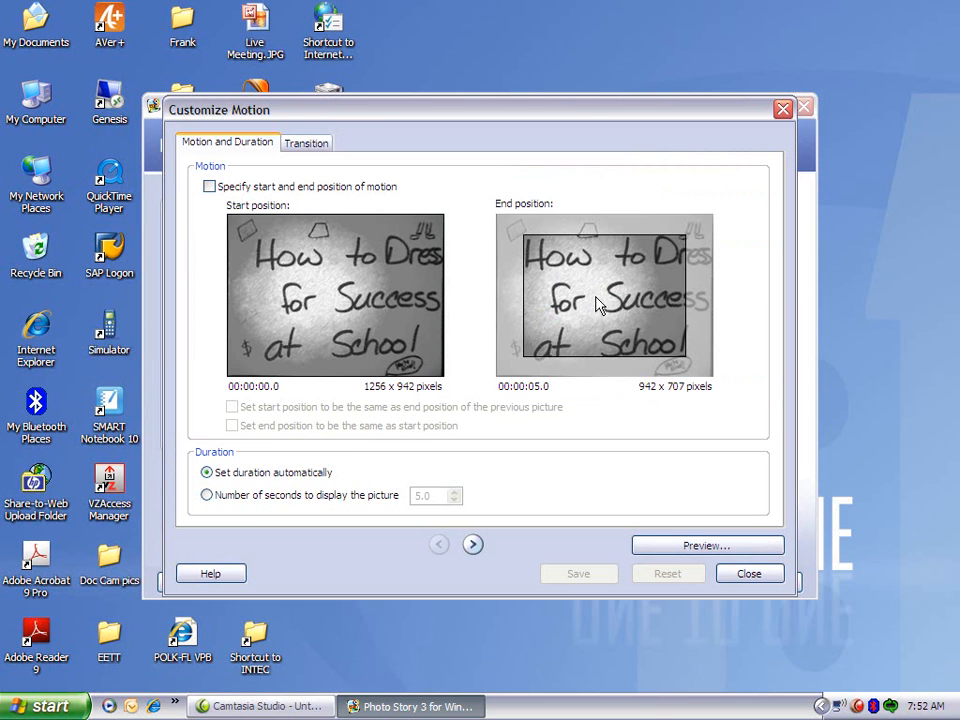
left_click(303, 146)
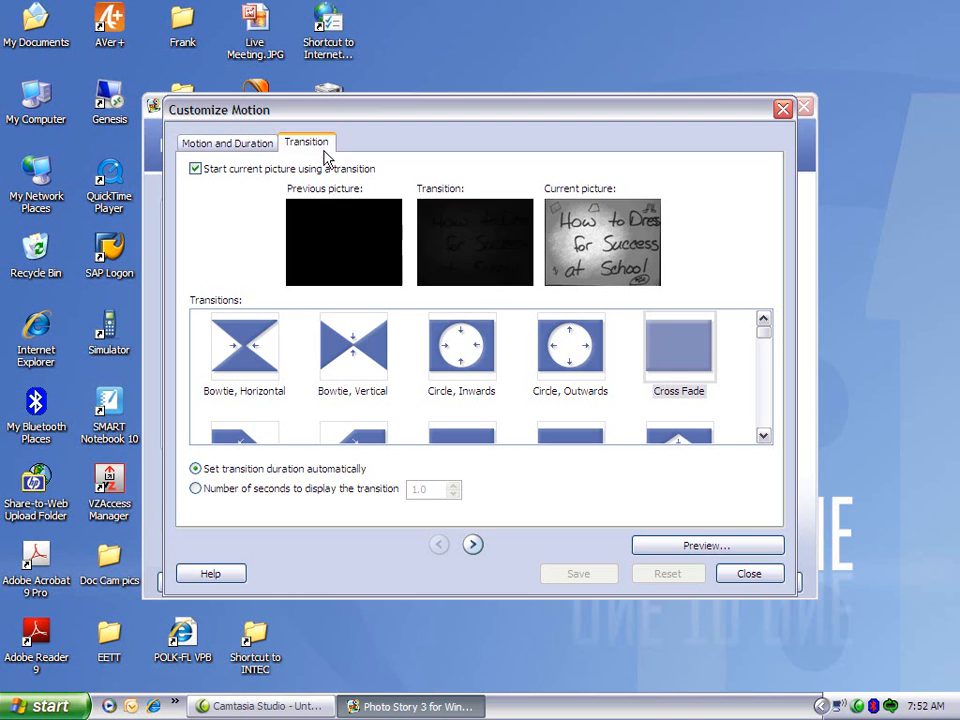
left_click(242, 145)
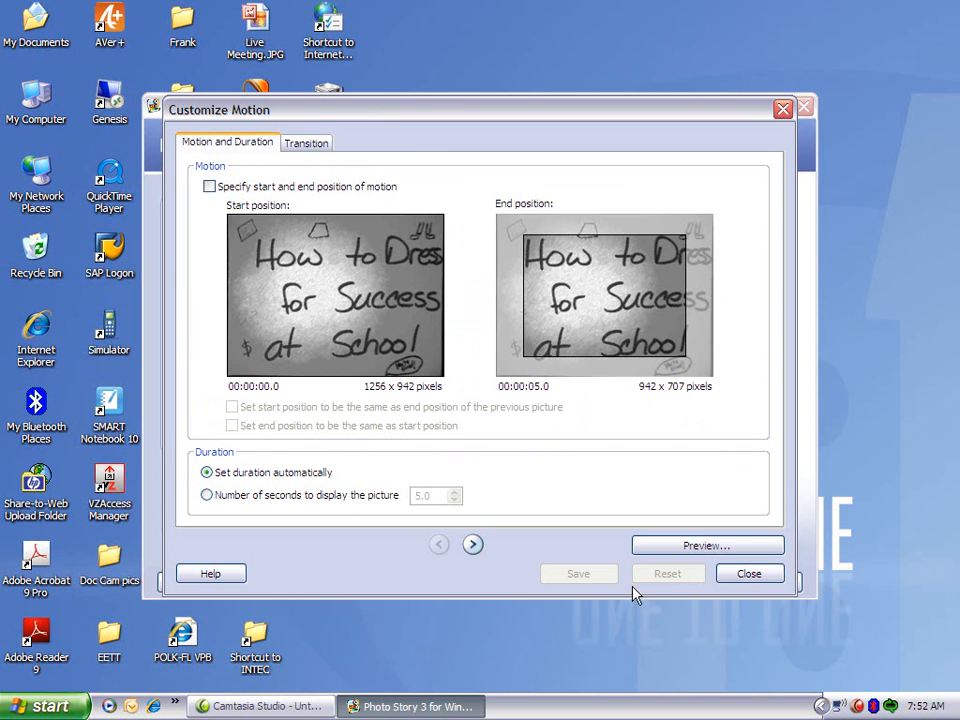
left_click(742, 576)
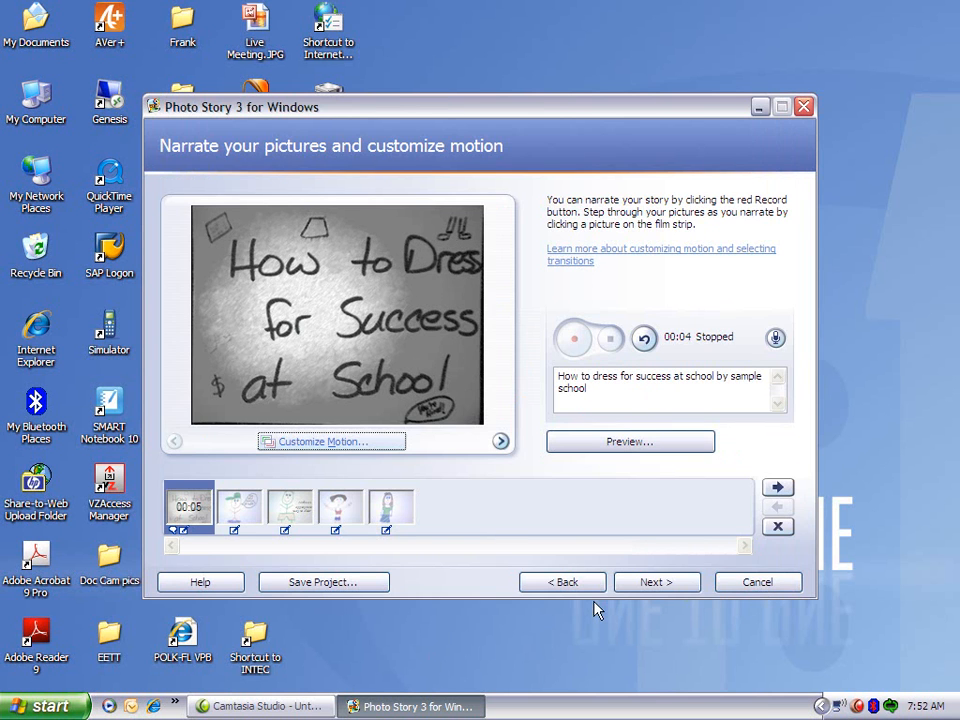
Enter the narration note "Do you feel a draft?" for the second picture, the figure in the green cap.
left_click(250, 515)
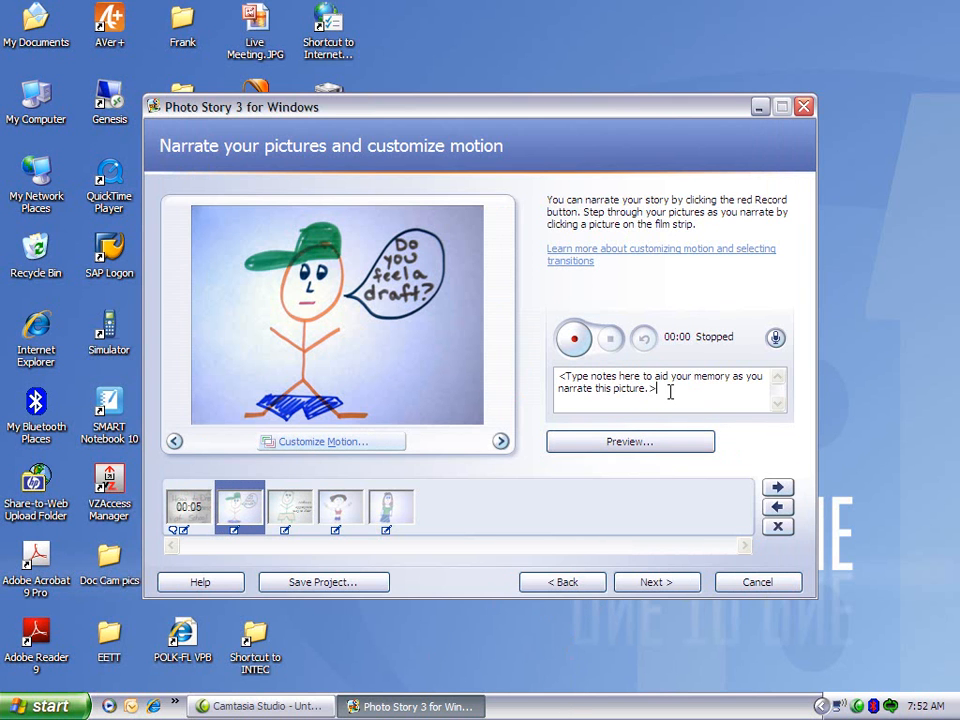
left_click_drag(669, 390, 530, 376)
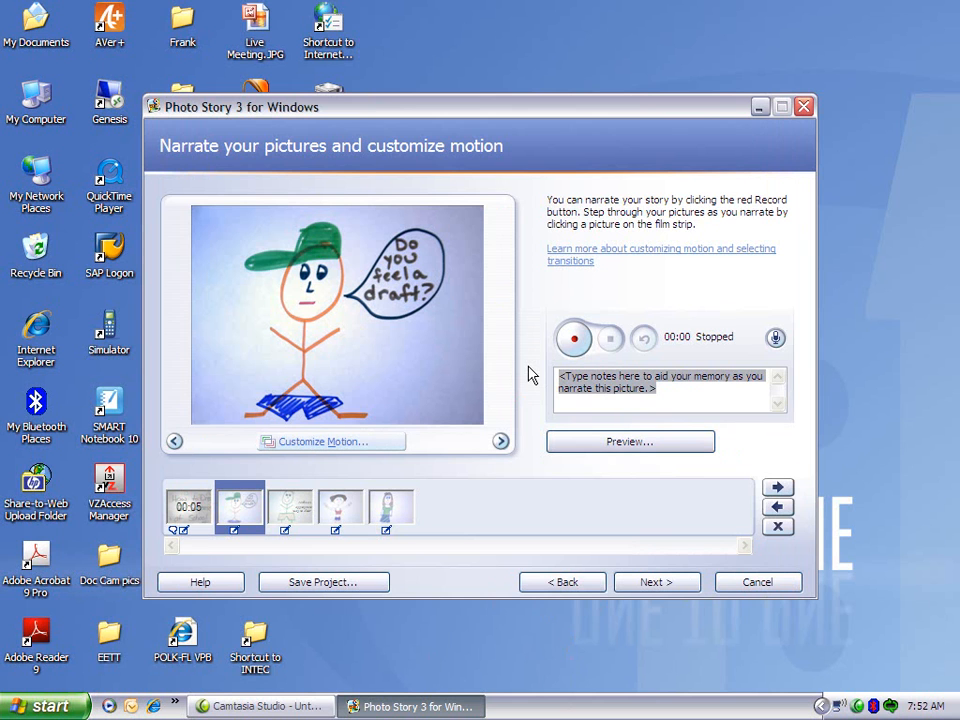
type("Do you ")
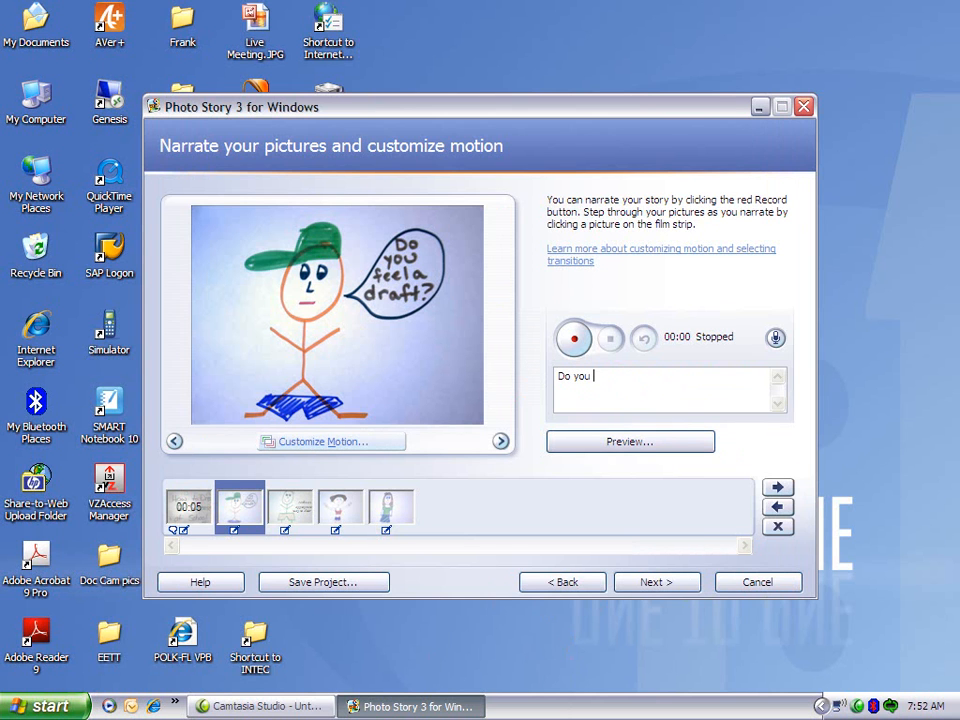
type("feel a draft?")
Proceed to background music and create a Classical: Amadeus piano track with the Adventurous mood, sampling it before accepting.
left_click(650, 584)
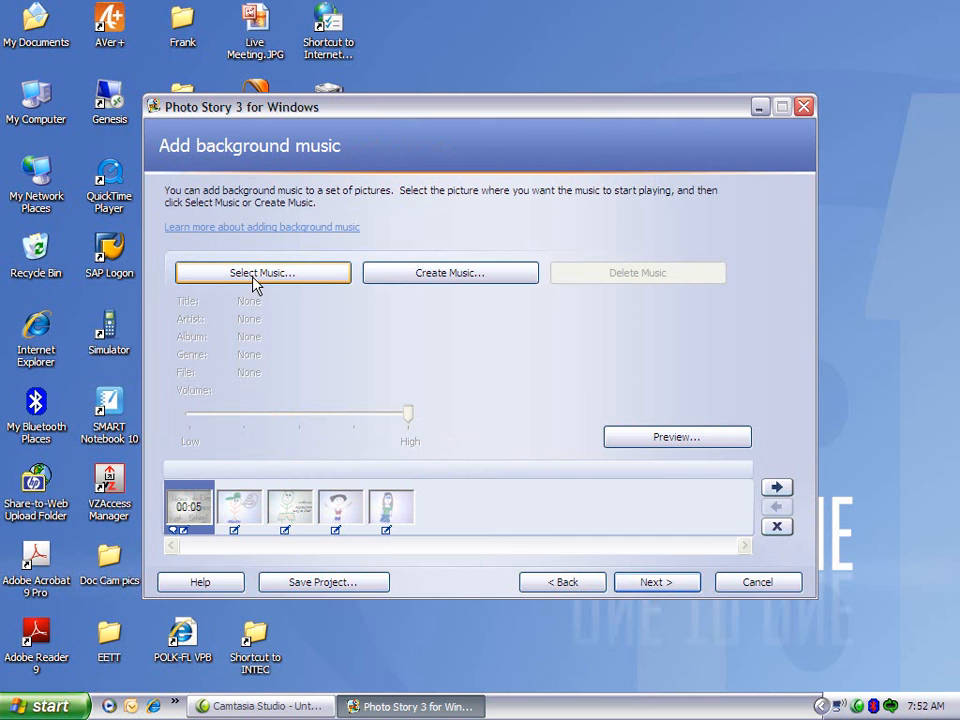
left_click(427, 276)
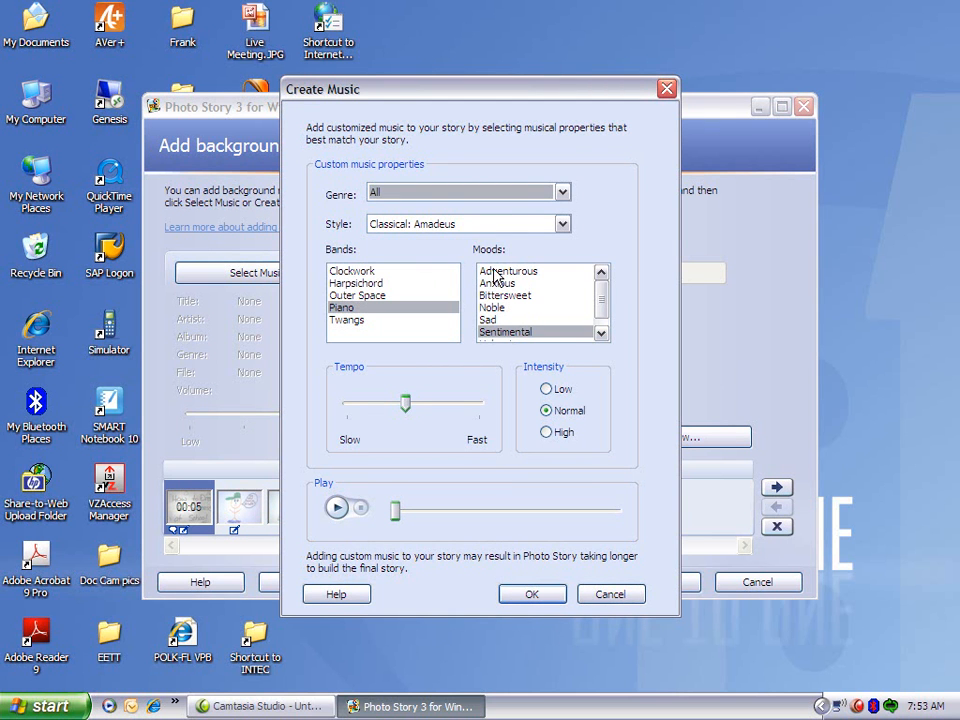
left_click(507, 271)
left_click(336, 508)
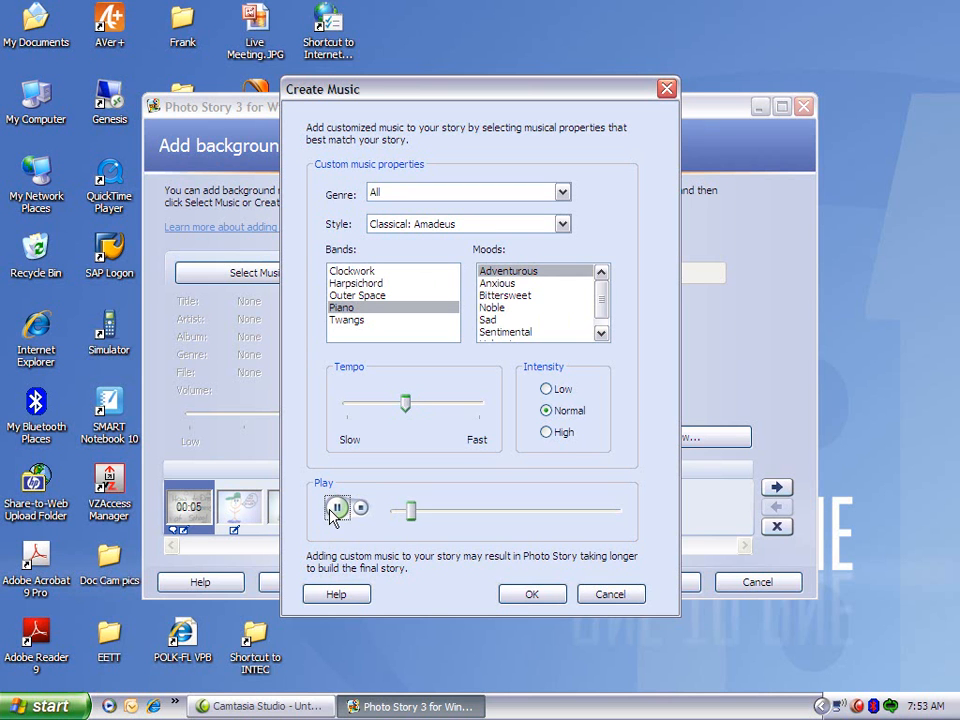
left_click(333, 512)
left_click(530, 597)
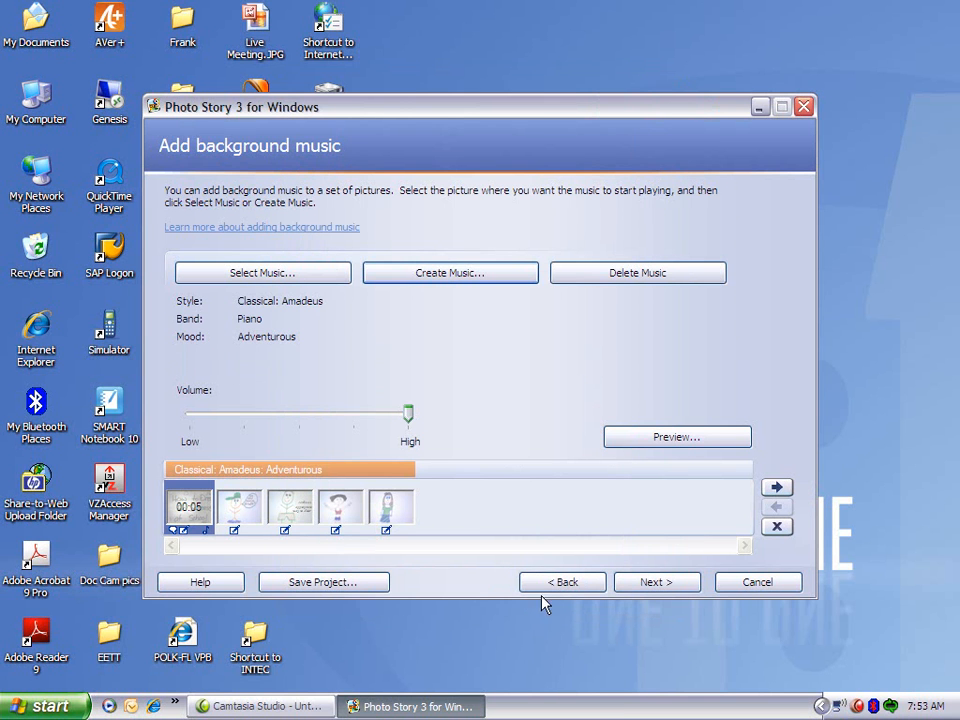
Lower the background music volume to just above Low, previewing the story after each adjustment and closing the preview.
left_click_drag(412, 415, 216, 425)
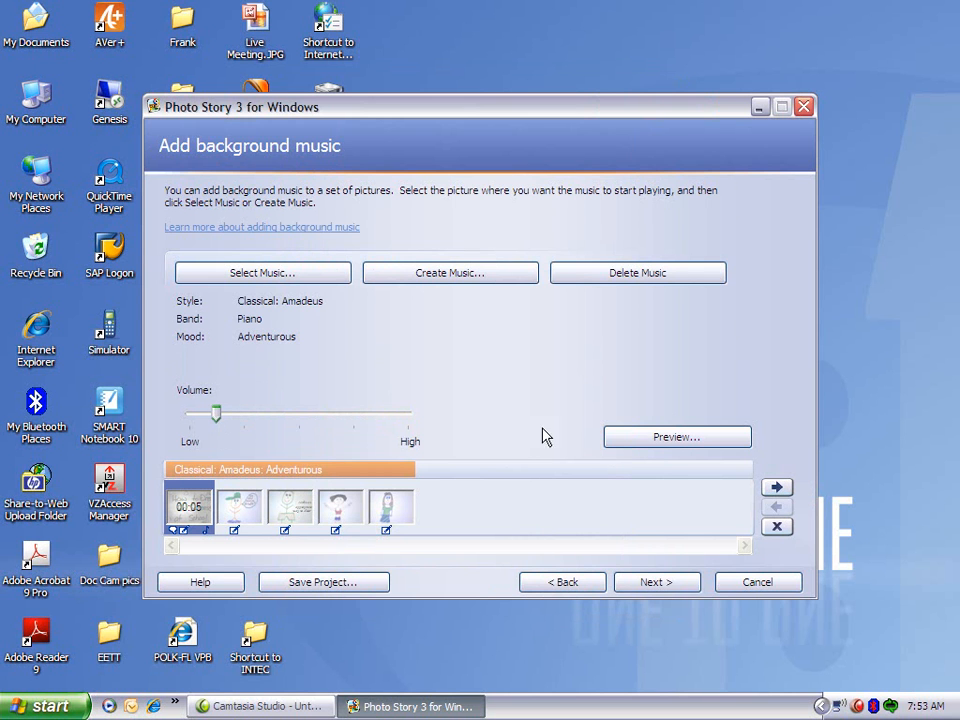
left_click(678, 437)
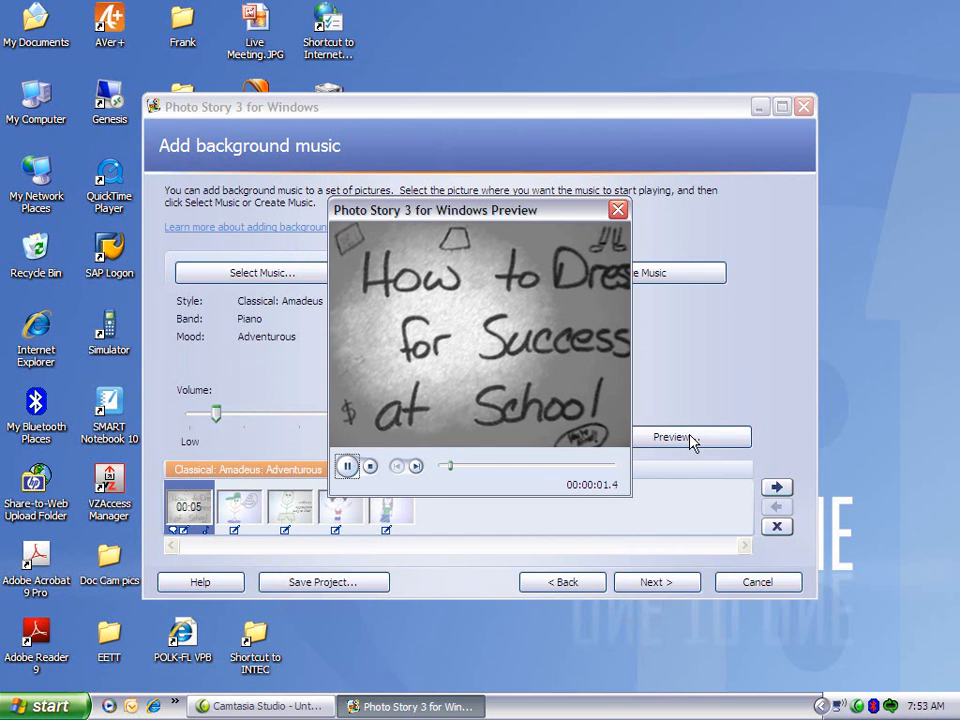
left_click(370, 466)
left_click(617, 210)
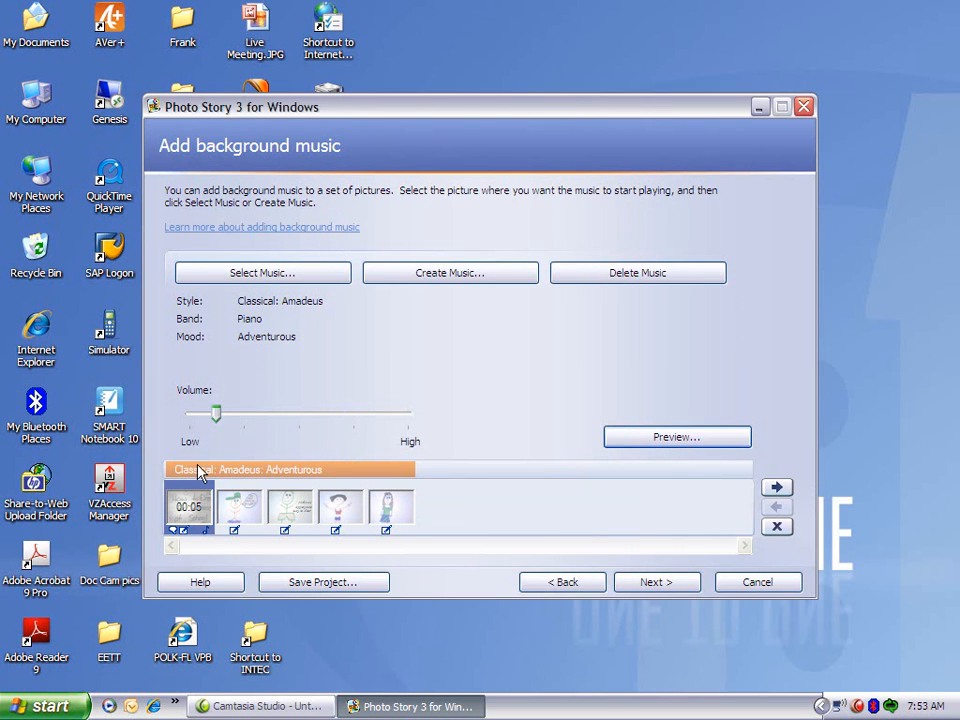
left_click_drag(216, 415, 203, 420)
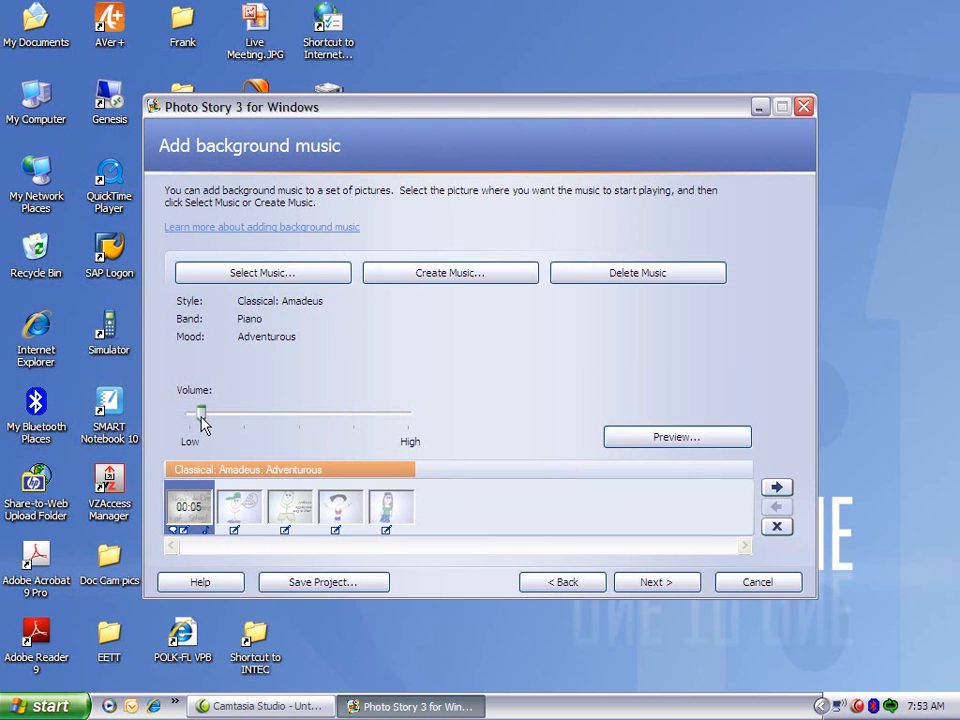
left_click(665, 443)
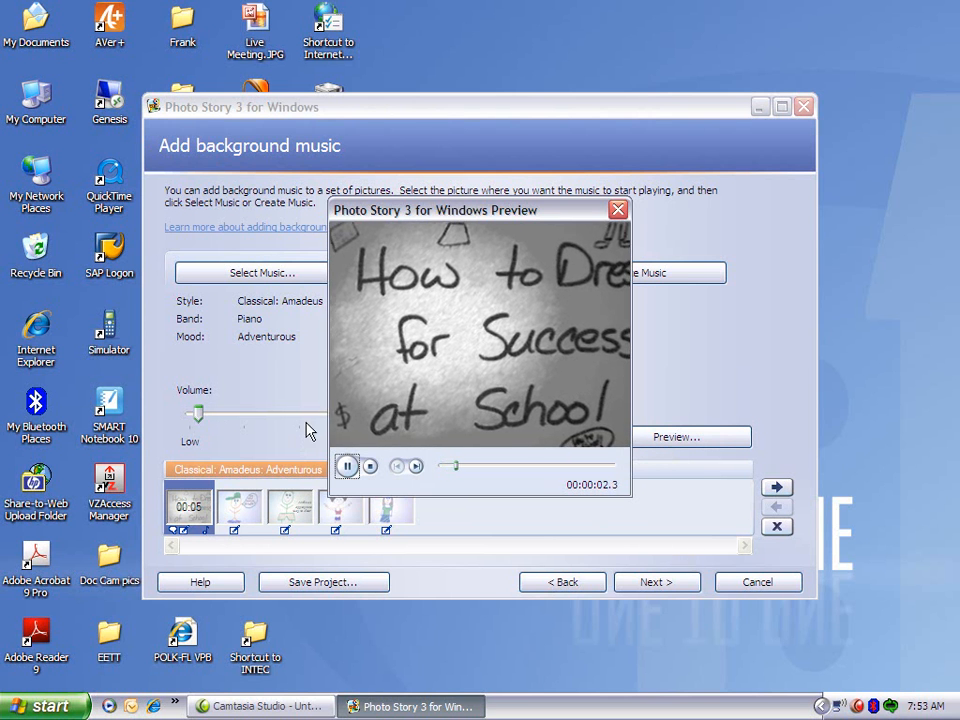
left_click(370, 466)
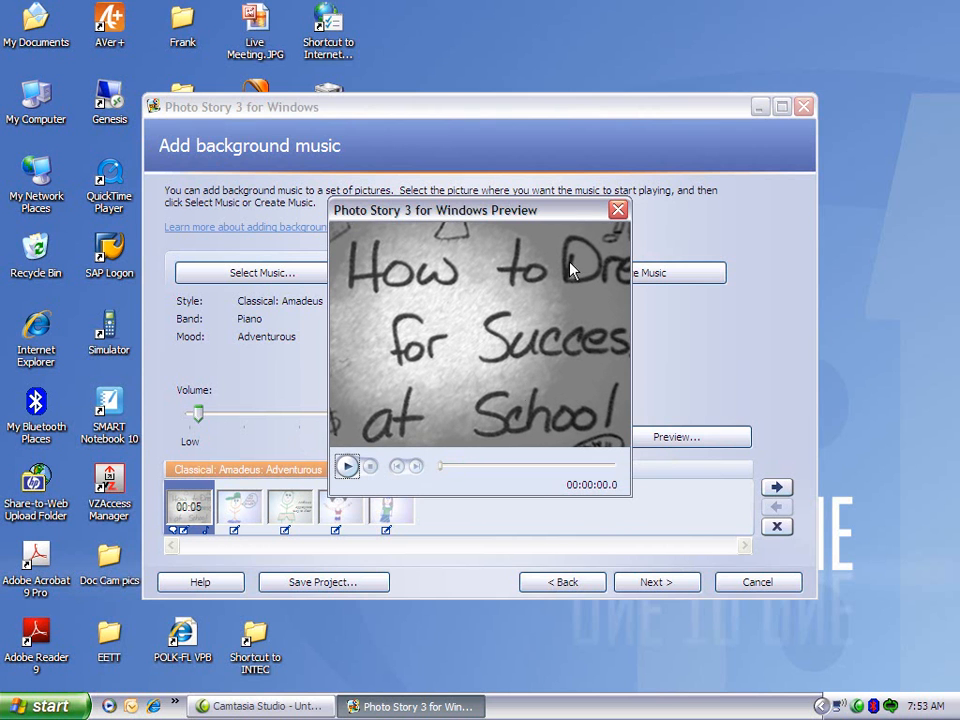
left_click(618, 210)
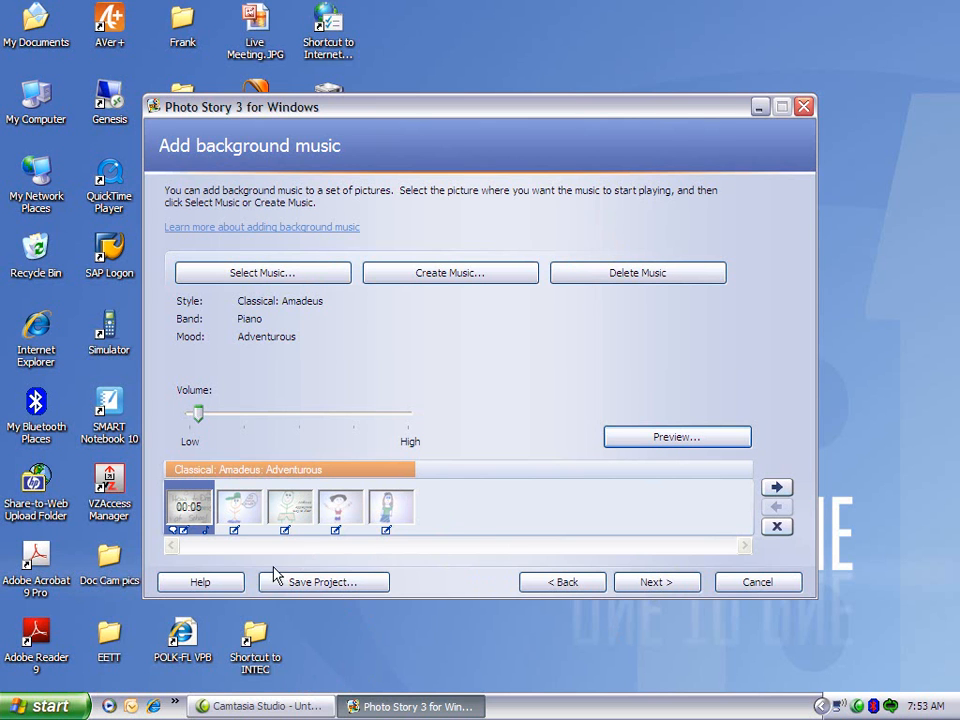
Save the project as "Live Meeting sample" in the Photostory3 folder.
left_click(311, 584)
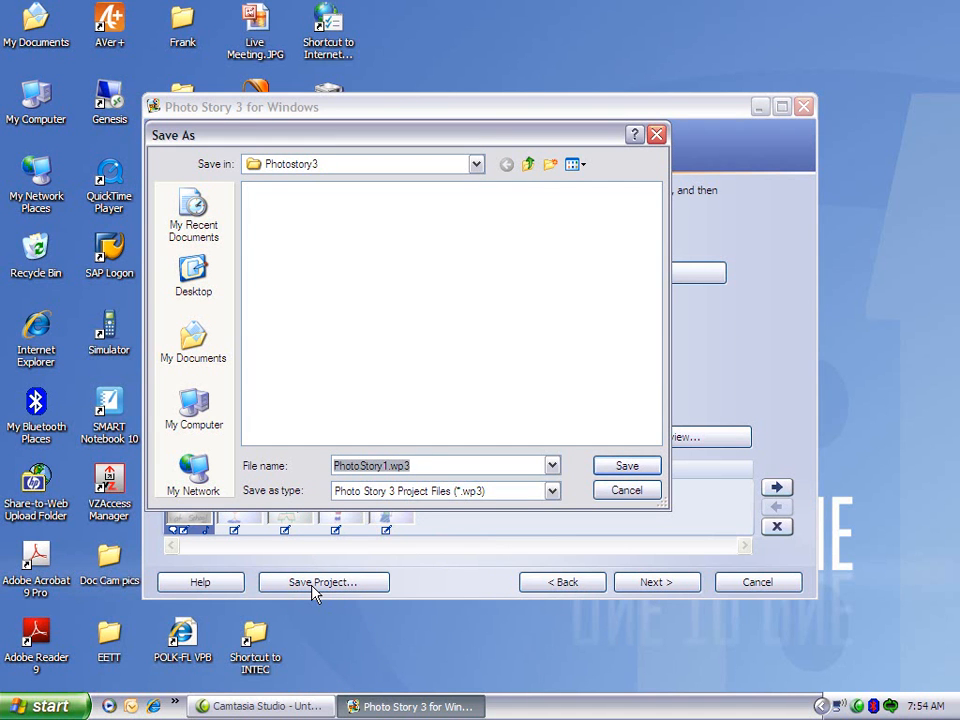
type("Live")
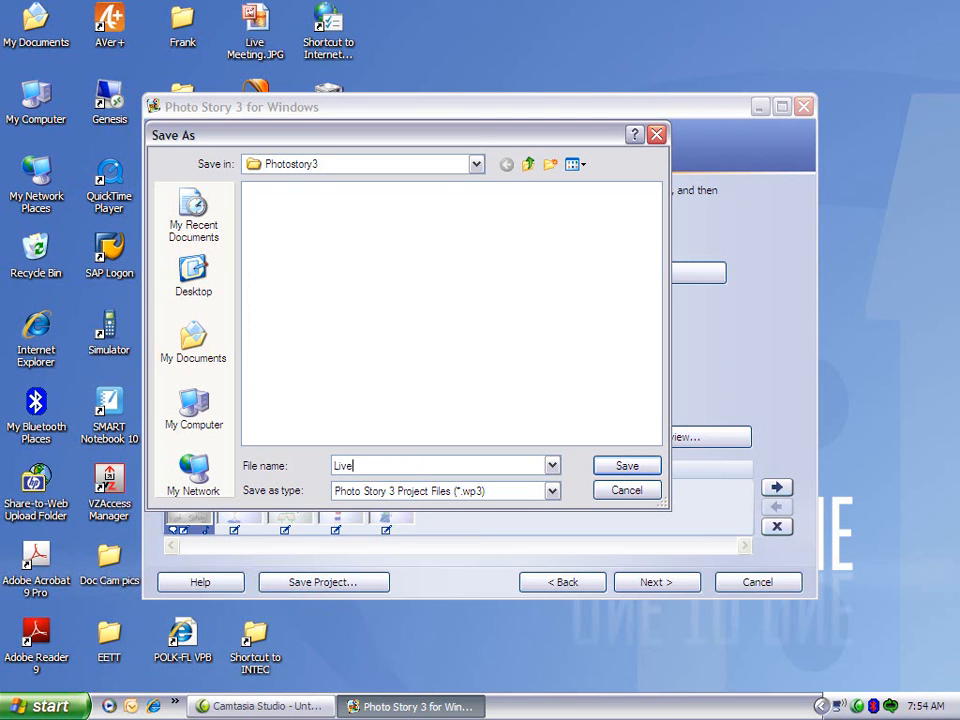
type(" Metting")
key("BackSpace")
key("BackSpace")
key("BackSpace")
key("BackSpace")
key("BackSpace")
key("BackSpace")
type("eeting sample")
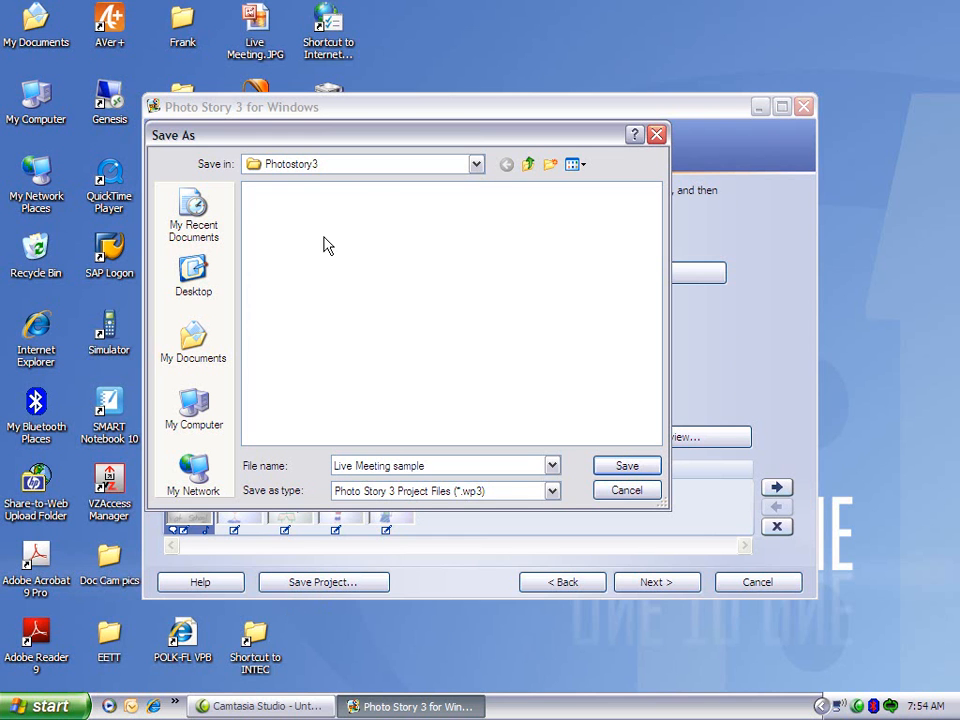
left_click(635, 467)
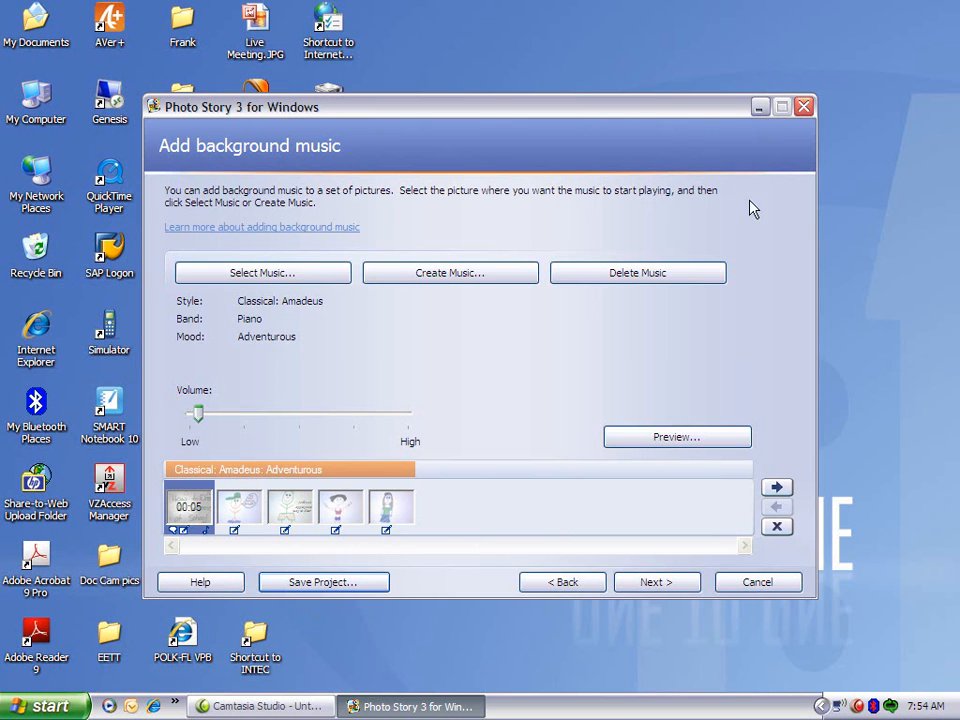
Export the story for playback on the computer as Live Meeting sample.wmv in the Photostory3 folder.
left_click(675, 585)
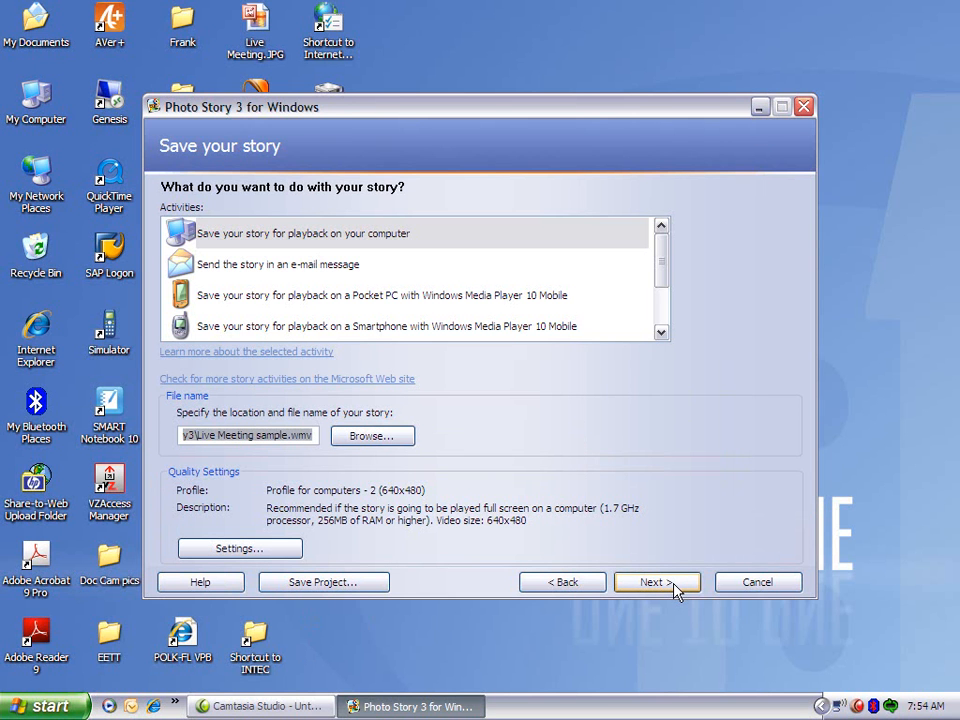
left_click(365, 442)
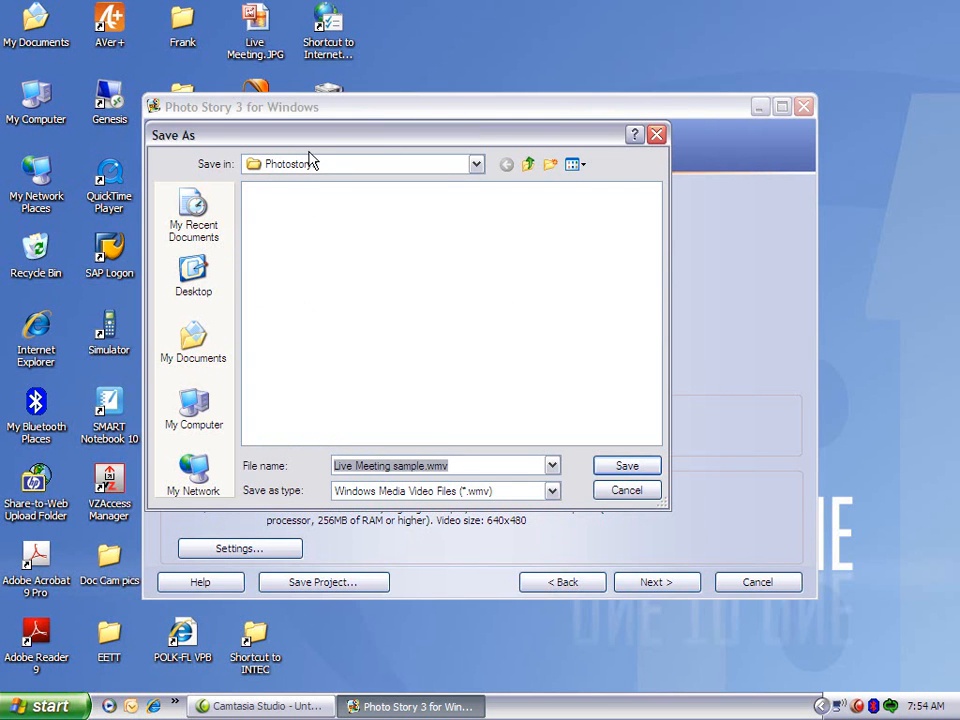
left_click(646, 470)
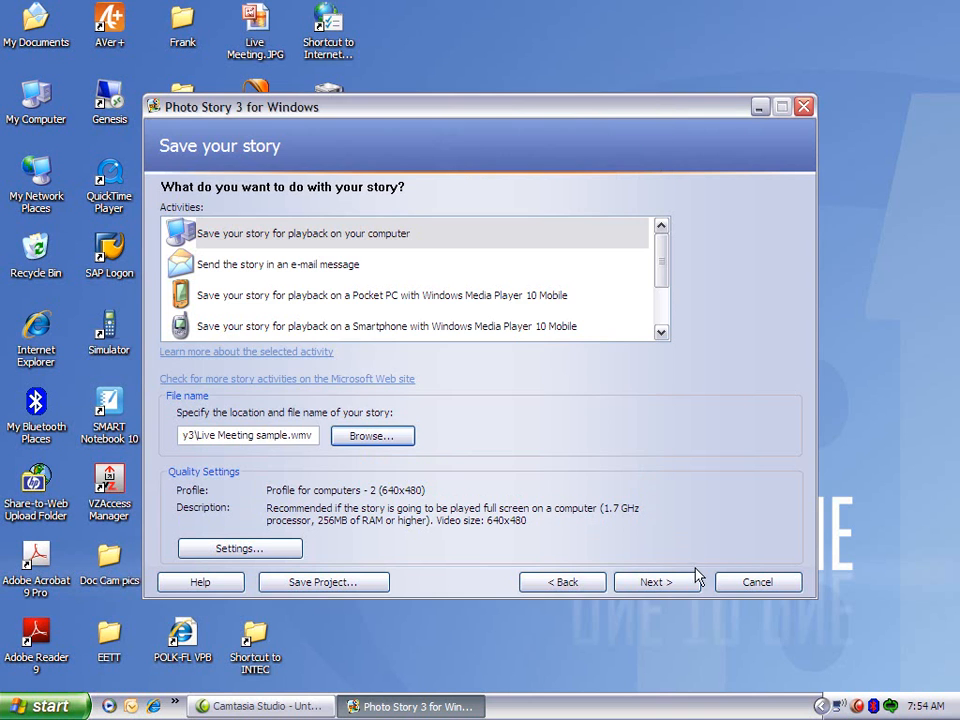
left_click(680, 588)
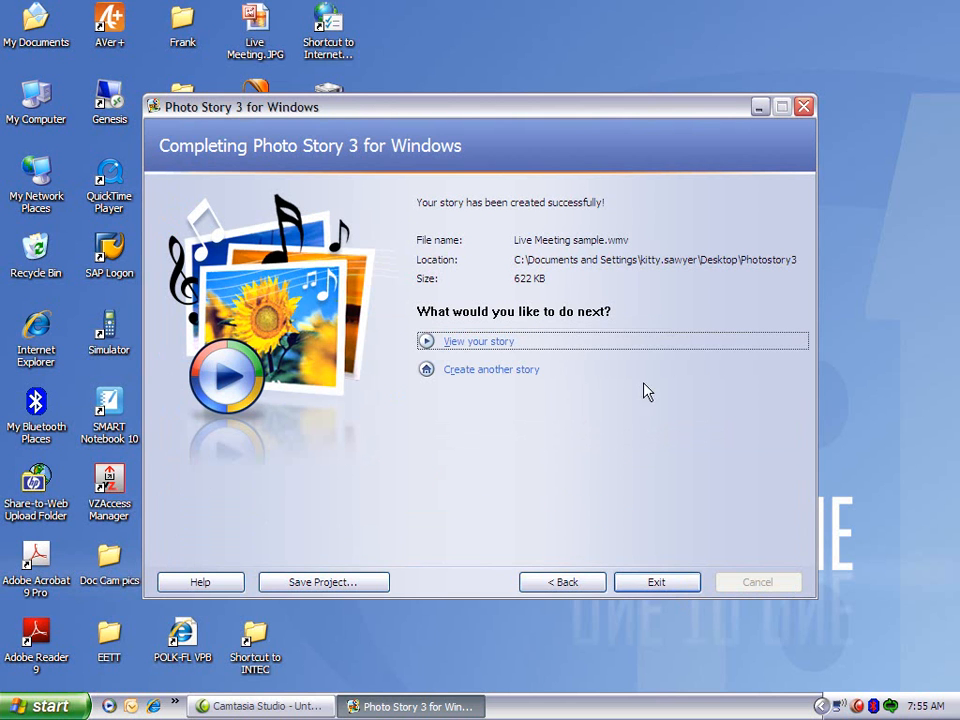
View the finished story in Windows Media Player, stop playback, and close both the player and Photo Story 3.
left_click(474, 344)
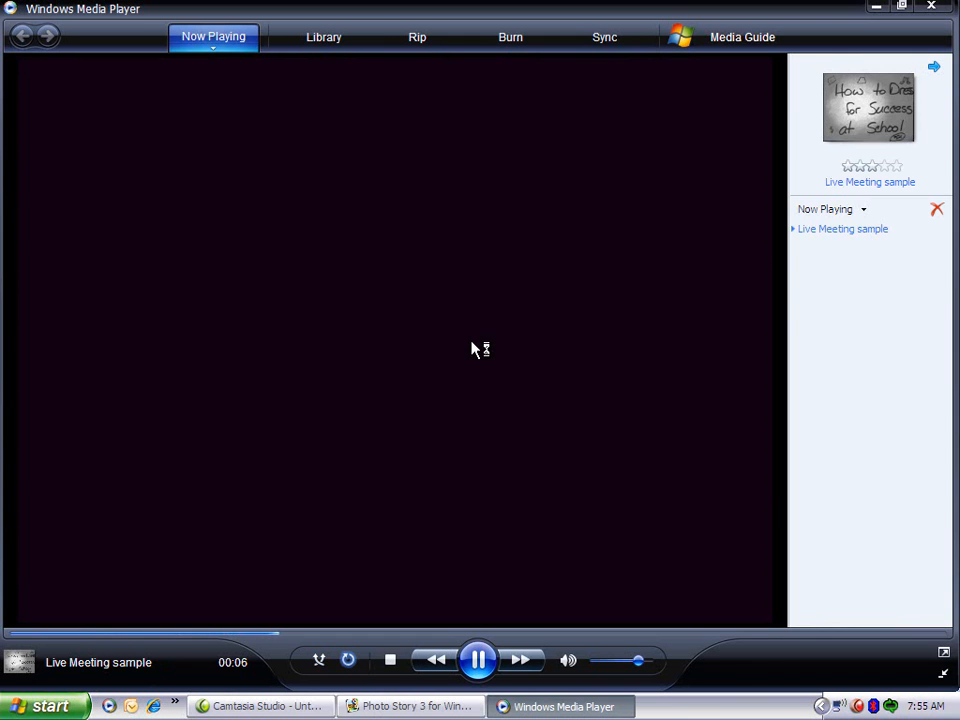
left_click(391, 660)
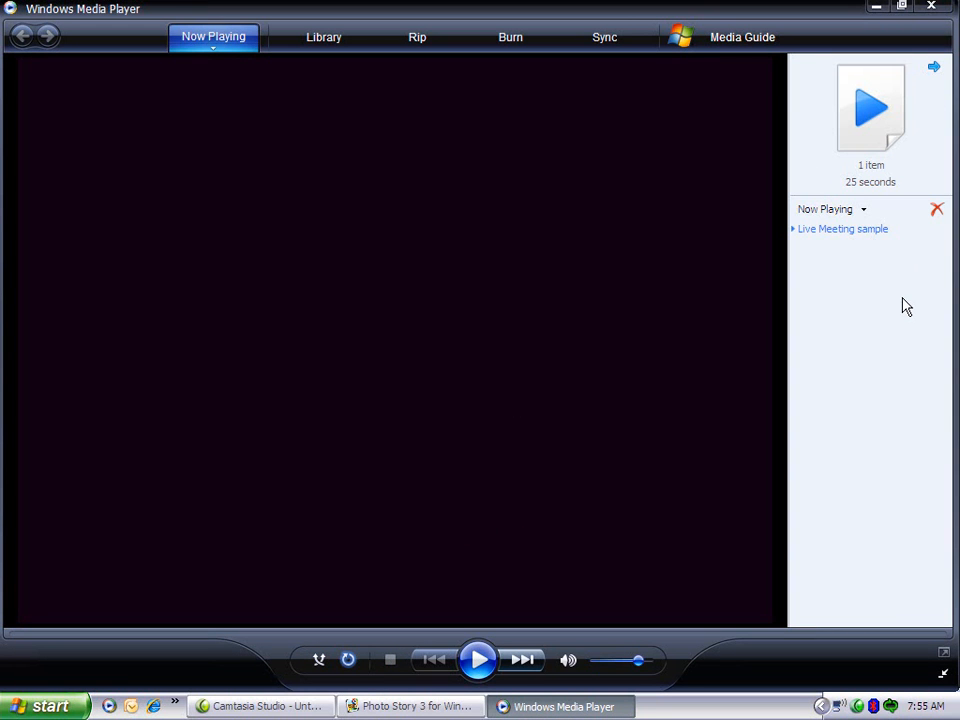
left_click(930, 10)
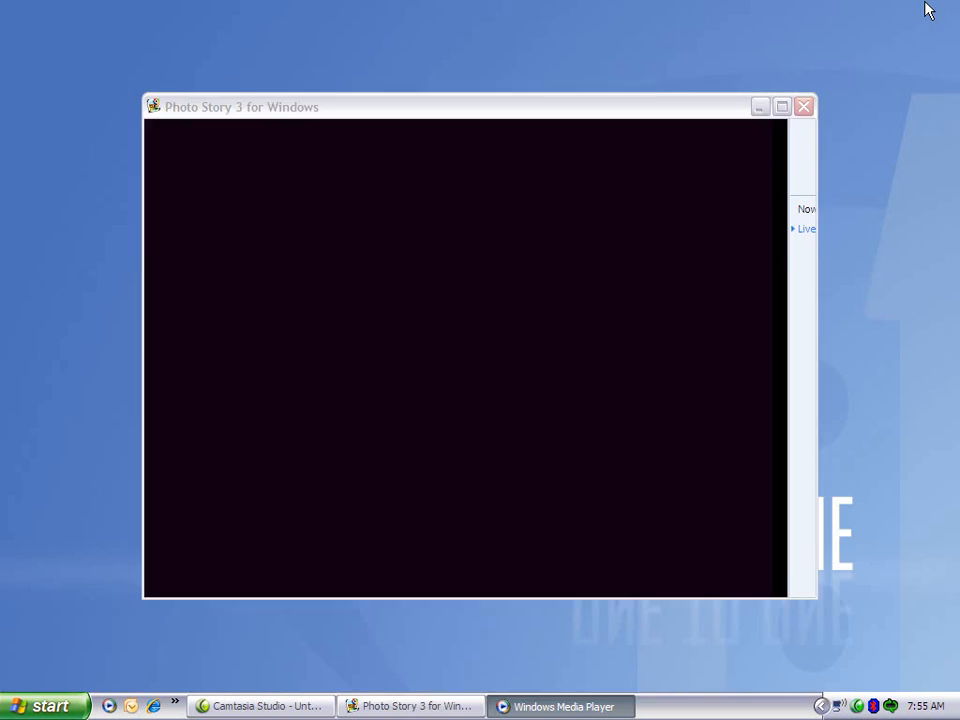
left_click(804, 107)
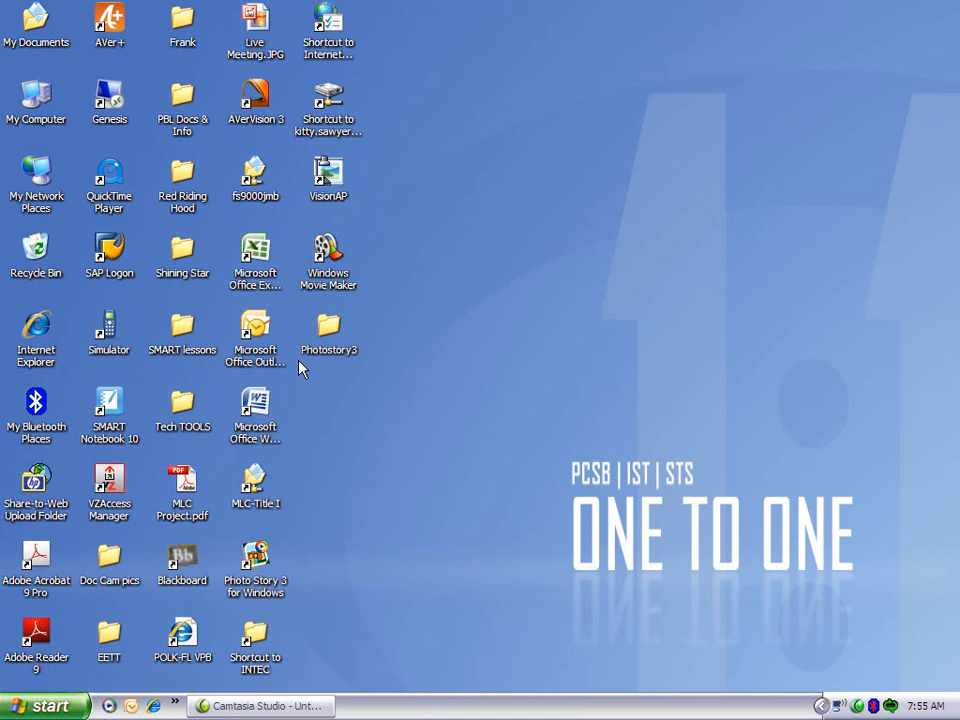
Check the saved video and project files in the desktop's Photostory3 folder, and close the folder.
double_click(333, 330)
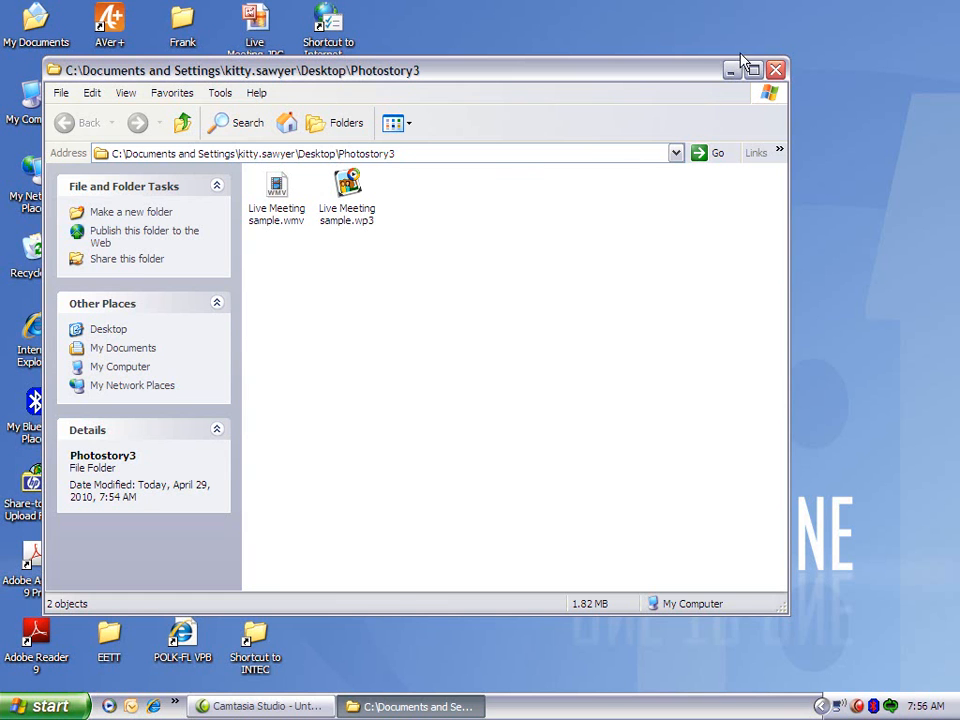
left_click(348, 183)
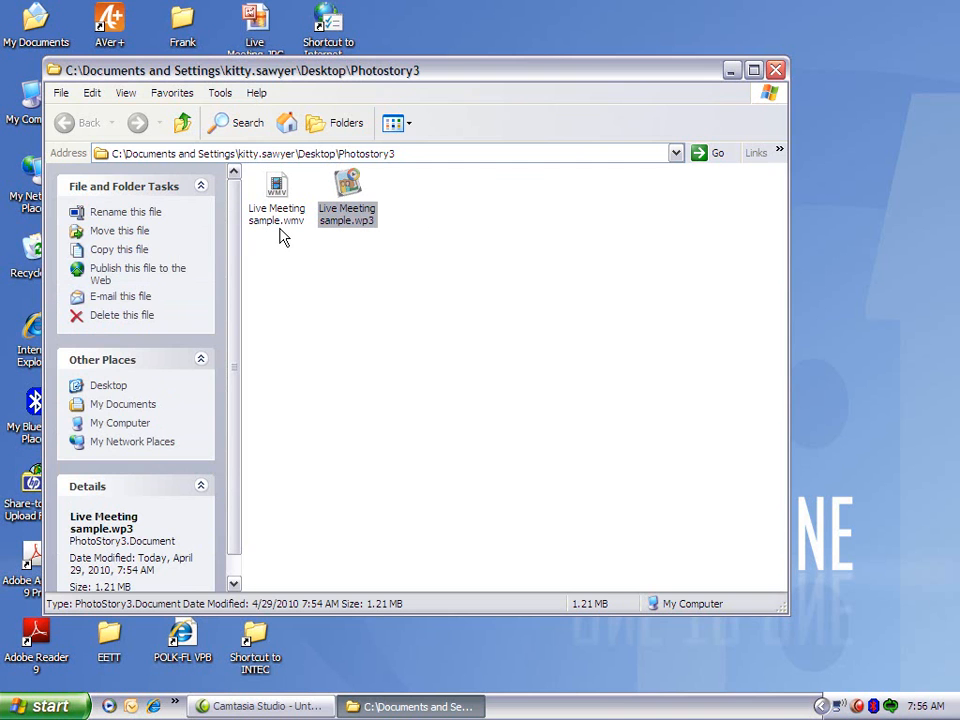
left_click(775, 70)
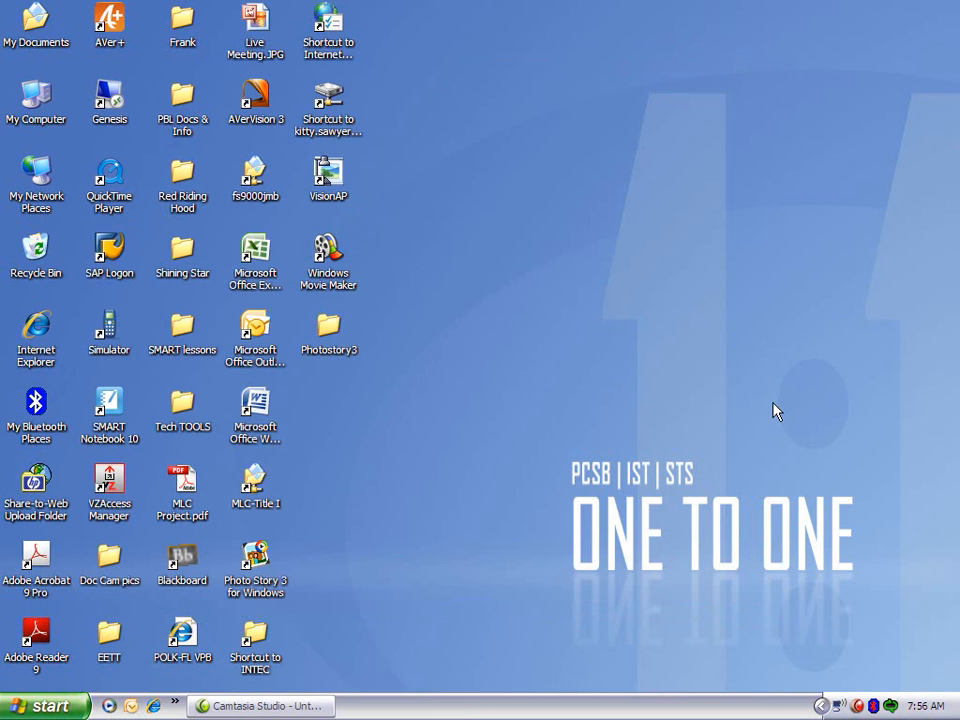